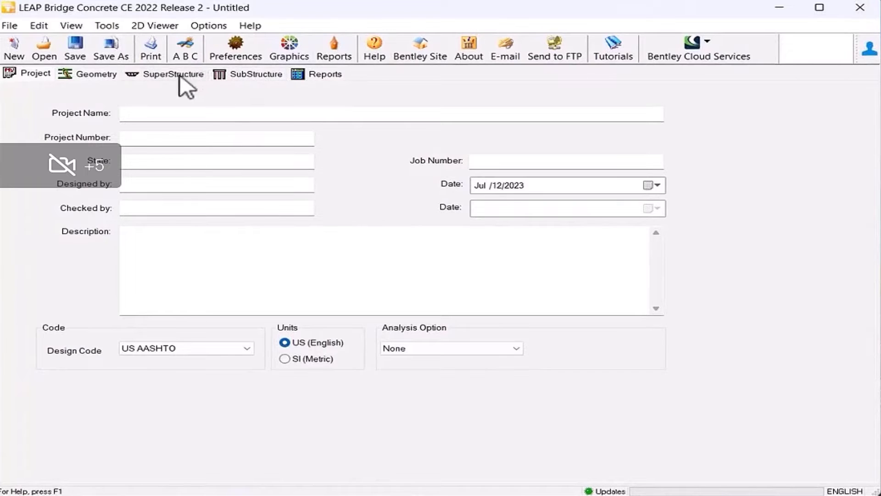
Step: Check which ABC Data Sets file the program preferences use and look at its containing Lib folder
click(235, 52)
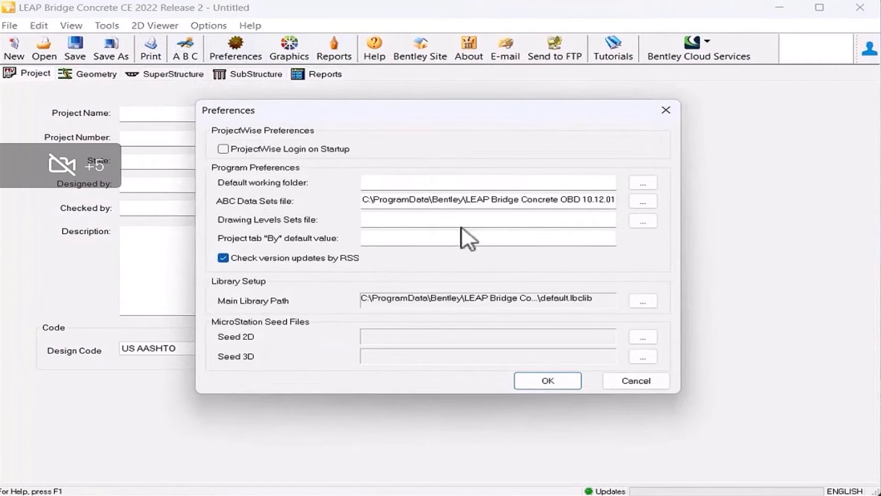
drag(591, 202, 633, 196)
click(633, 202)
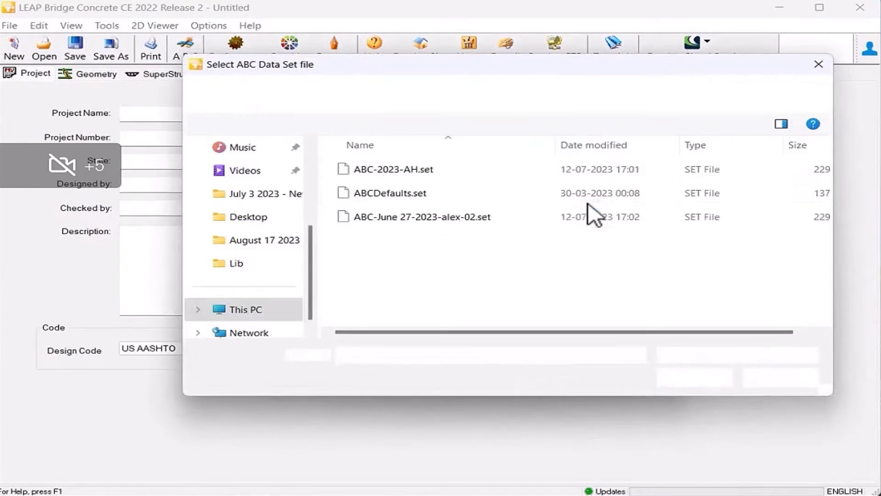
click(330, 94)
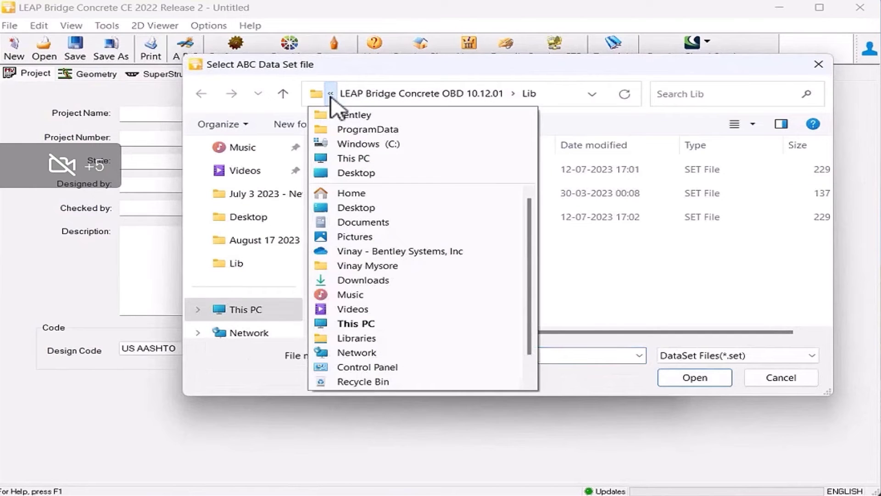
click(331, 96)
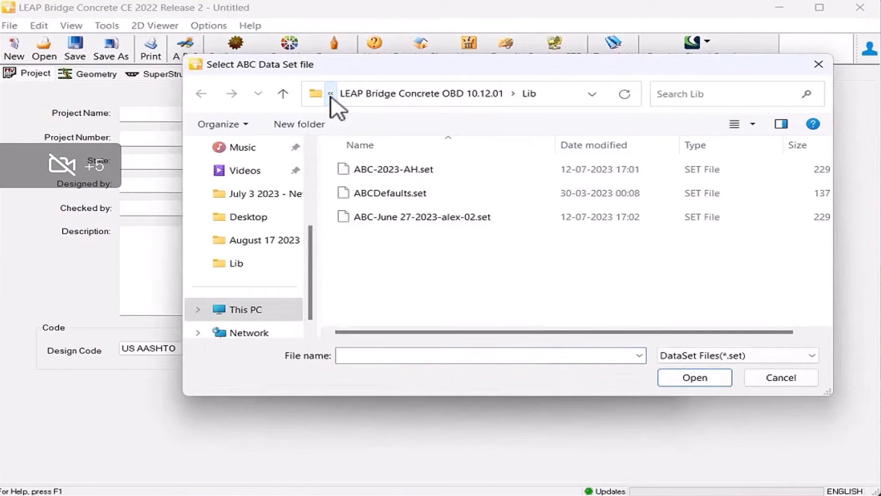
click(395, 92)
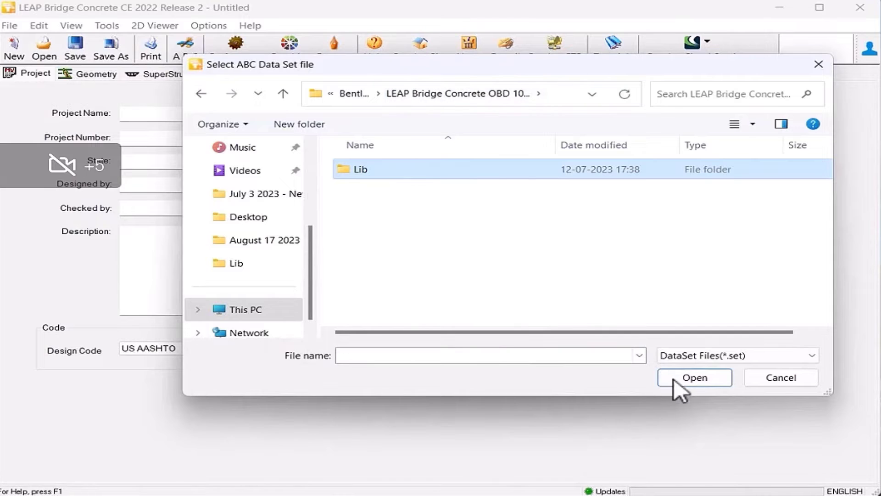
click(775, 381)
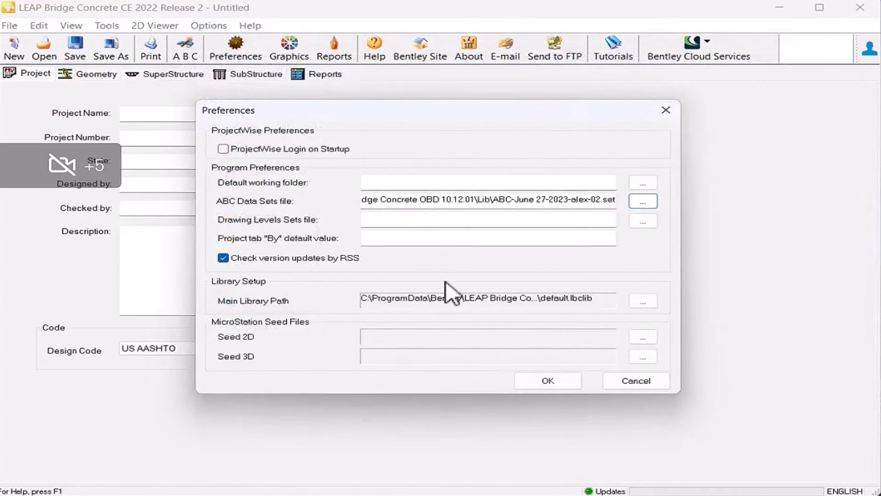
drag(391, 200, 293, 196)
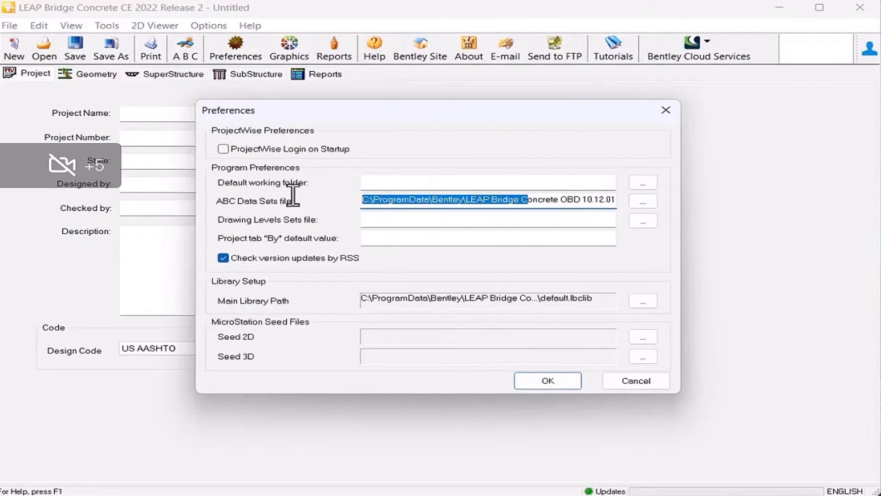
click(548, 384)
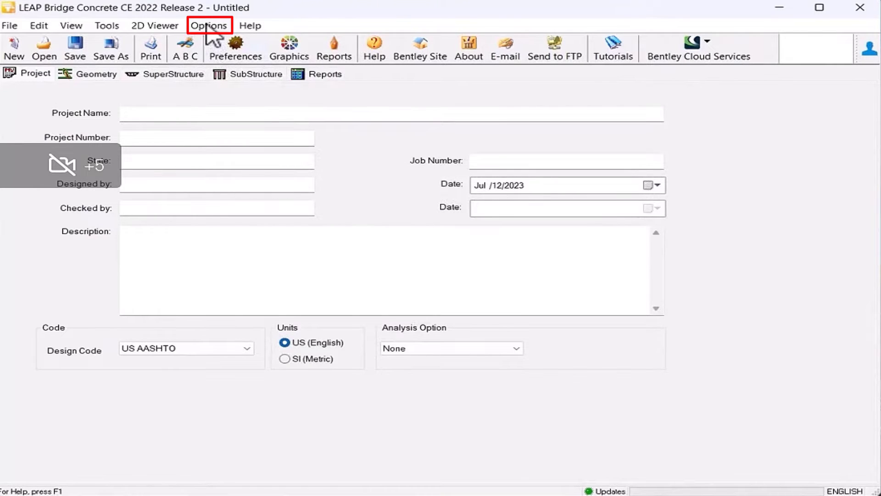
Step: Review the ABC data sets, inspect the US hammerhead and straddle set, and start the ABC wizard
click(208, 25)
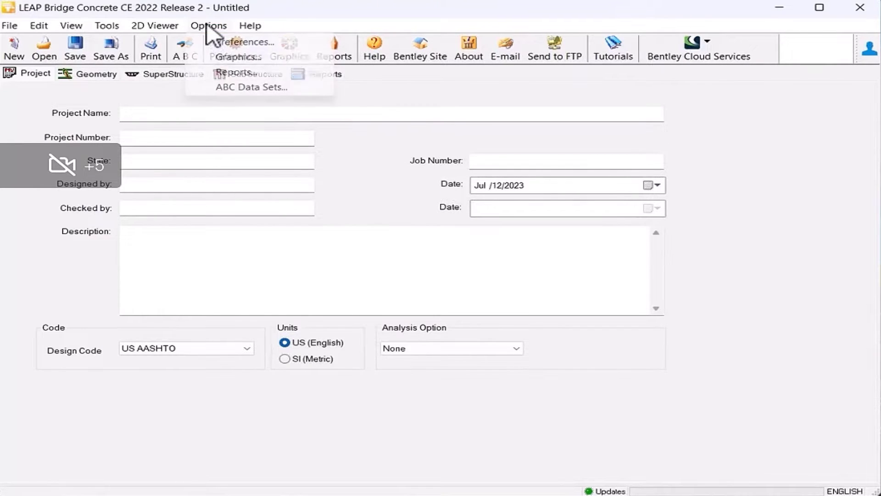
click(223, 91)
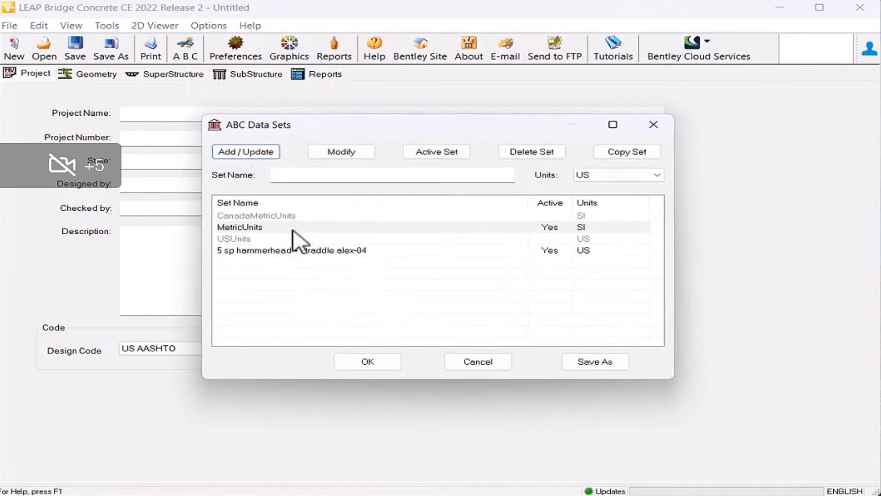
click(280, 251)
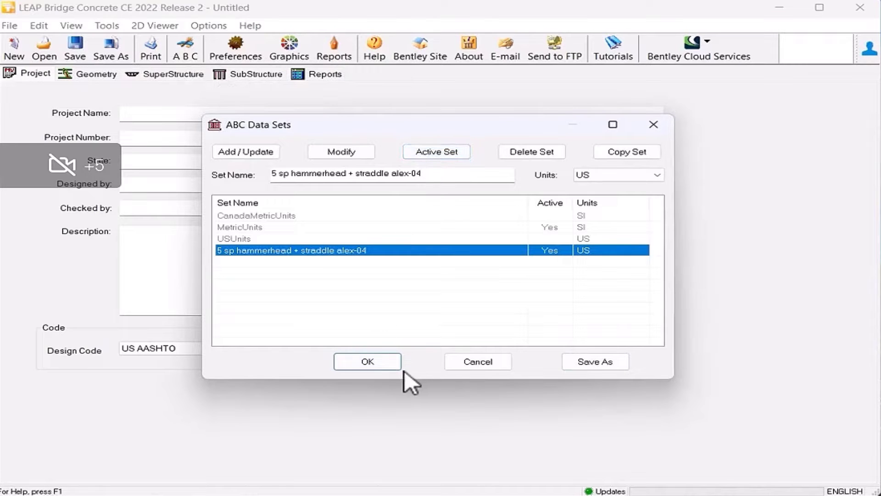
click(450, 362)
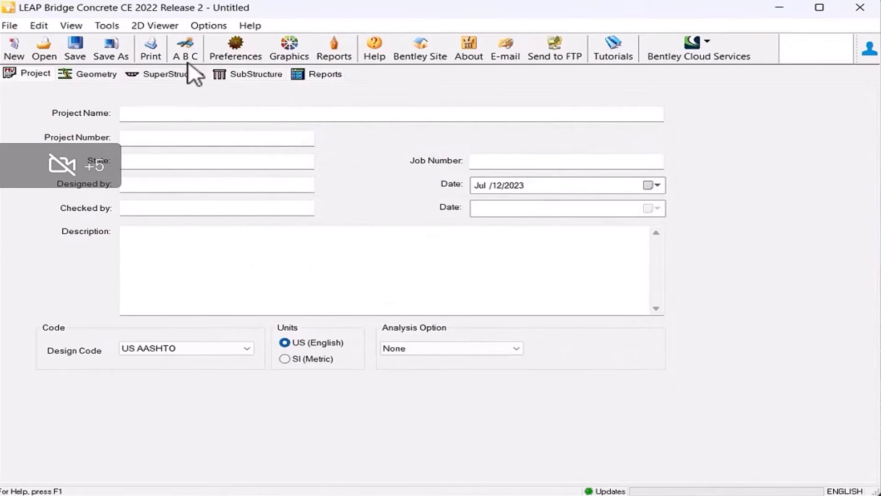
click(185, 51)
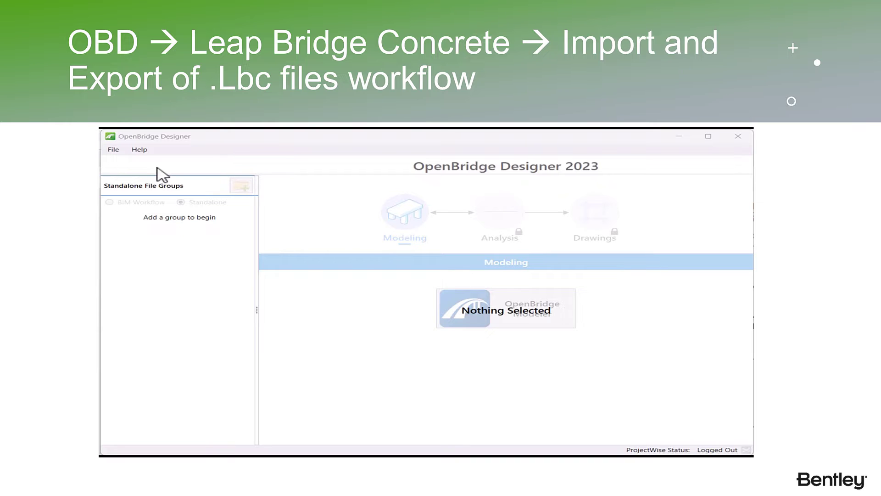
Step: In OpenBridge Designer, create a new project file saved as Project 1
click(113, 149)
click(122, 159)
text(Project 1)
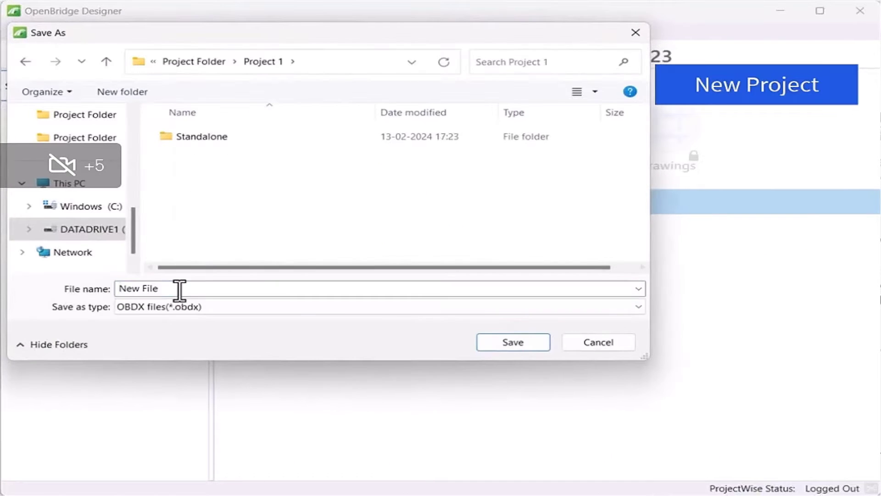
key(Return)
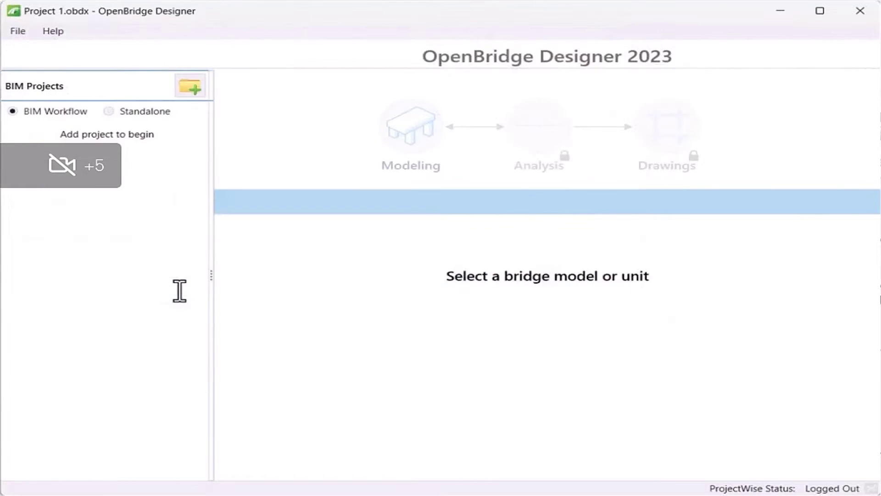
Step: Change to the Standalone workflow and add a file group named Project 1
click(119, 115)
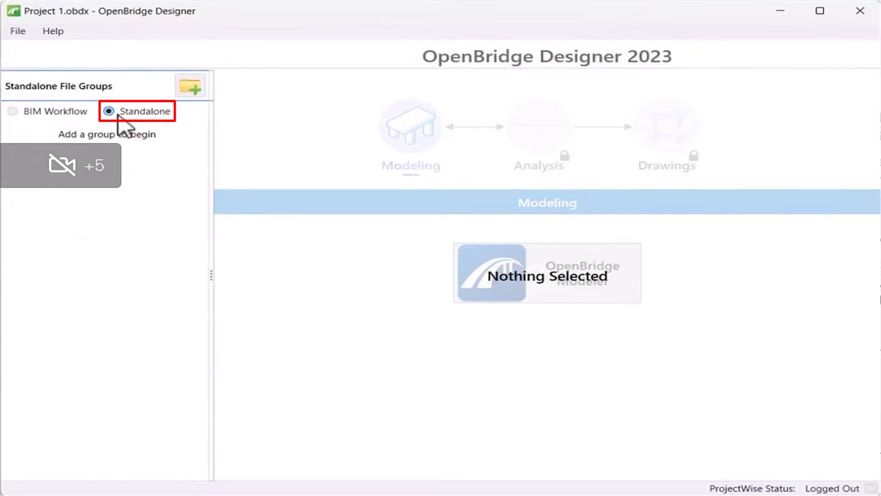
click(190, 92)
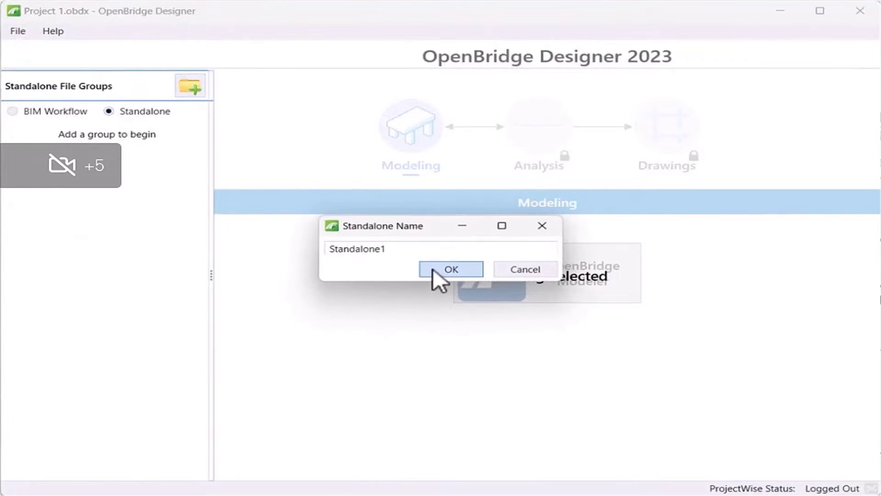
double_click(415, 249)
text(Project 1)
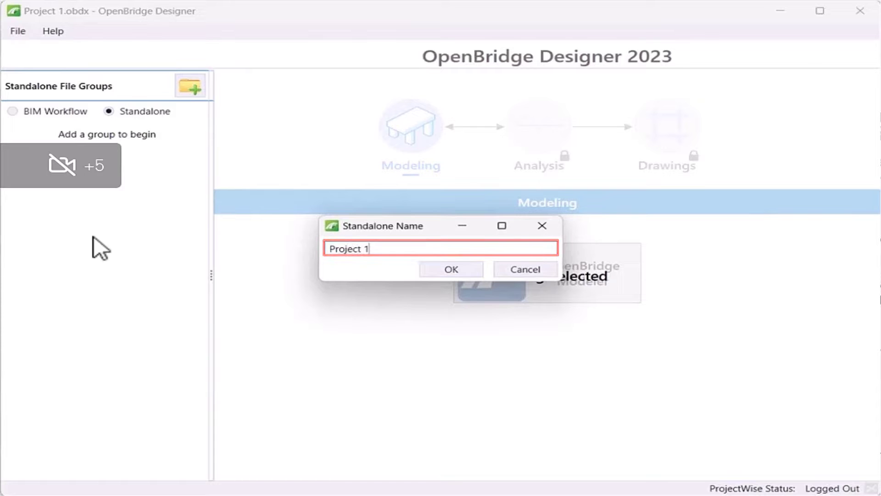
click(457, 271)
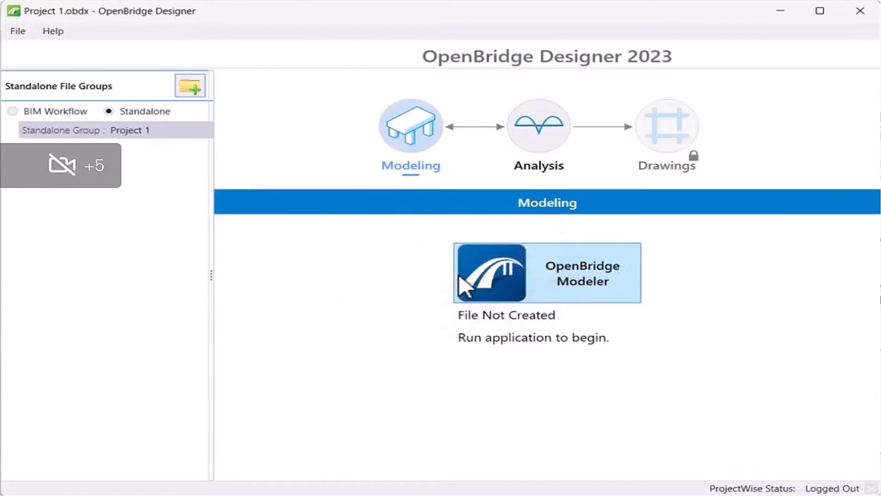
Step: Launch LEAP Bridge Concrete for the group's analysis and set the project name to Project_1_FL_1_ORIGINAL
click(533, 133)
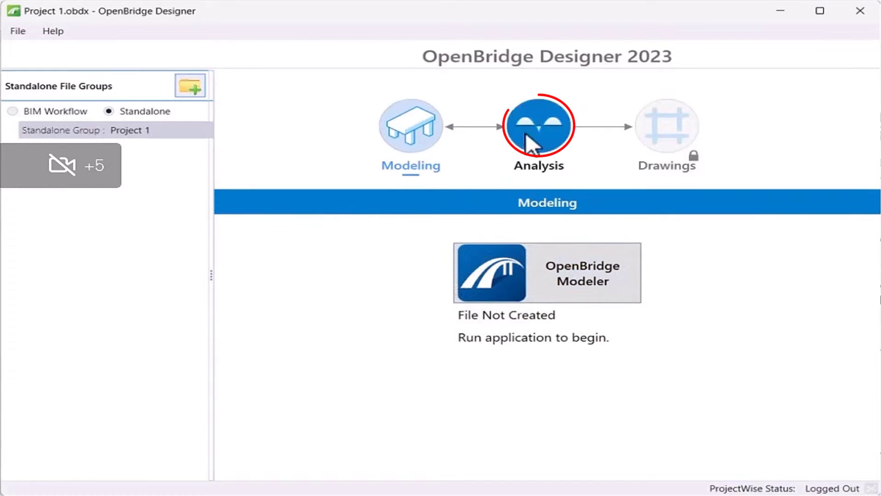
click(455, 356)
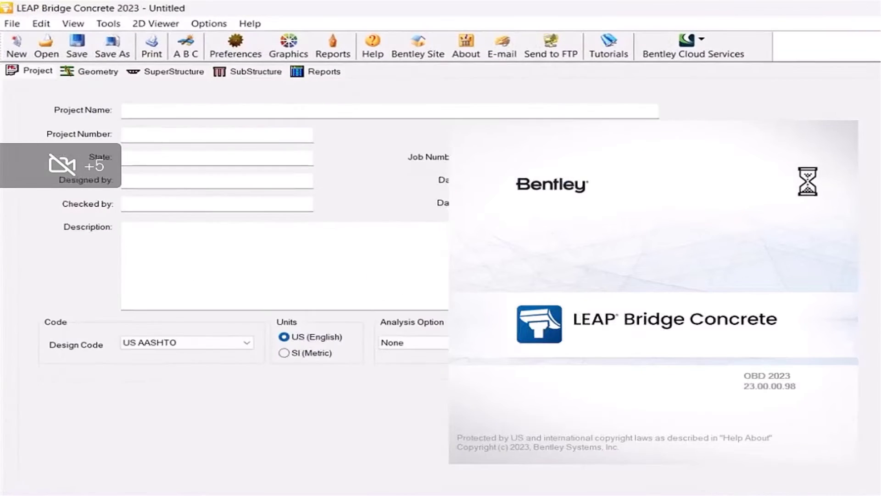
click(168, 118)
text(Project_1_FL_1_ORIGINAL)
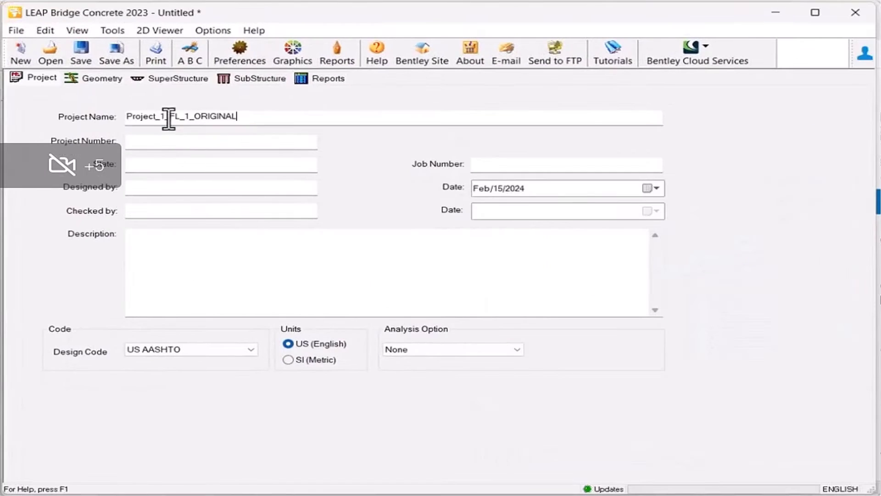
click(184, 290)
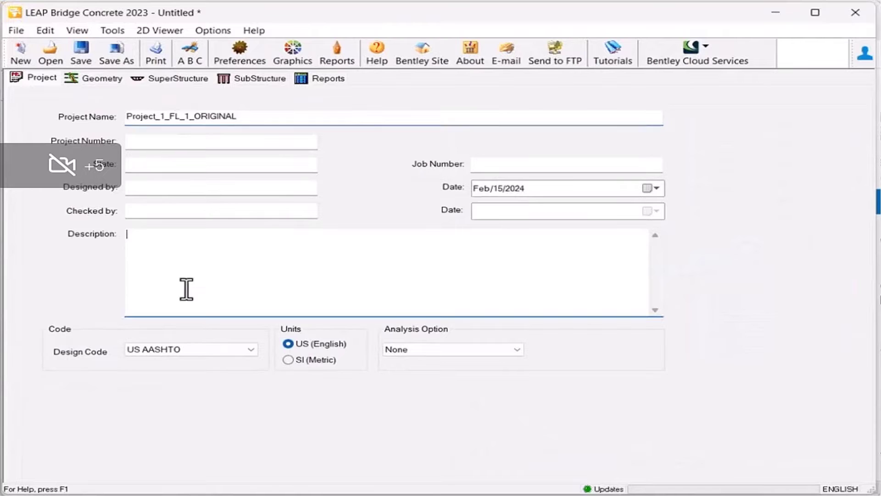
Step: Generate the bridge geometry with the ABC wizard, accepting two 60 ft prestressed-girder spans with six AASHTO-III I-girders
click(97, 79)
click(187, 62)
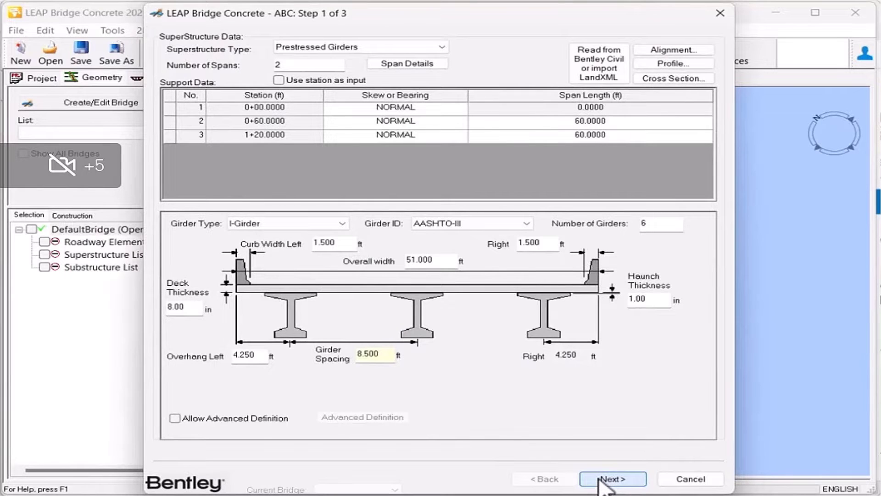
click(603, 479)
click(603, 480)
click(602, 479)
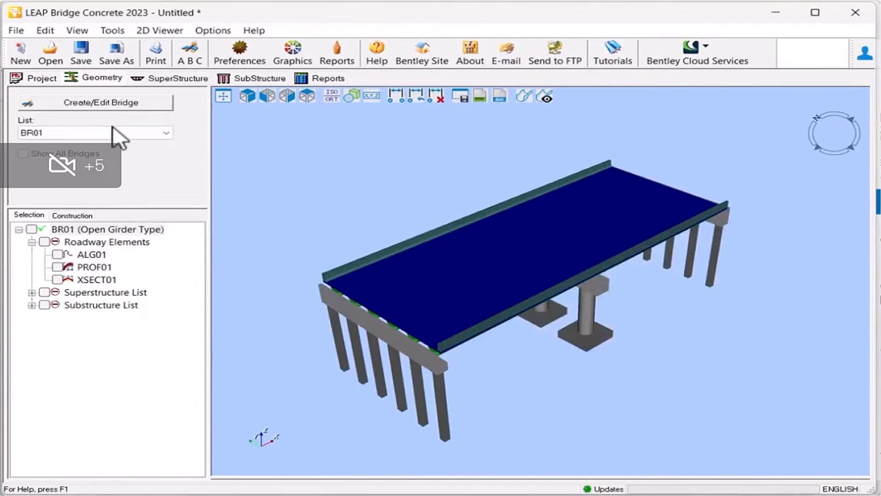
Step: Load the superstructure into the Precast/Prestressed Girder module and run its analysis
click(148, 80)
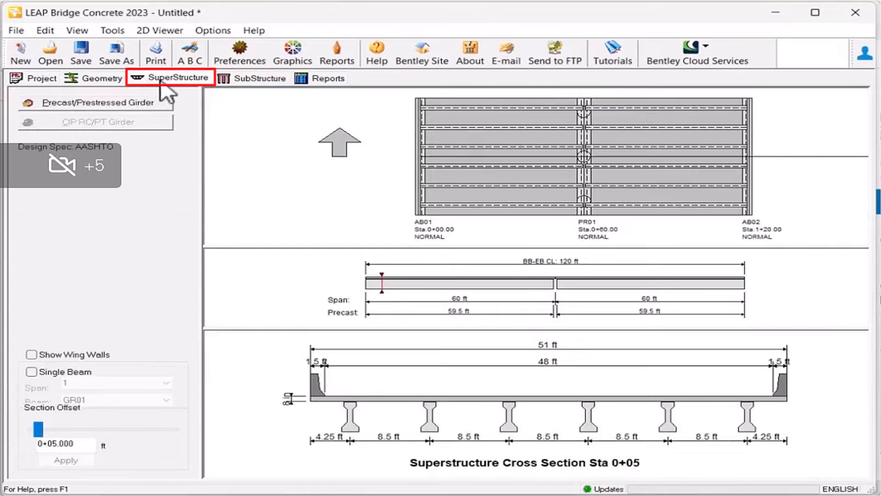
click(109, 108)
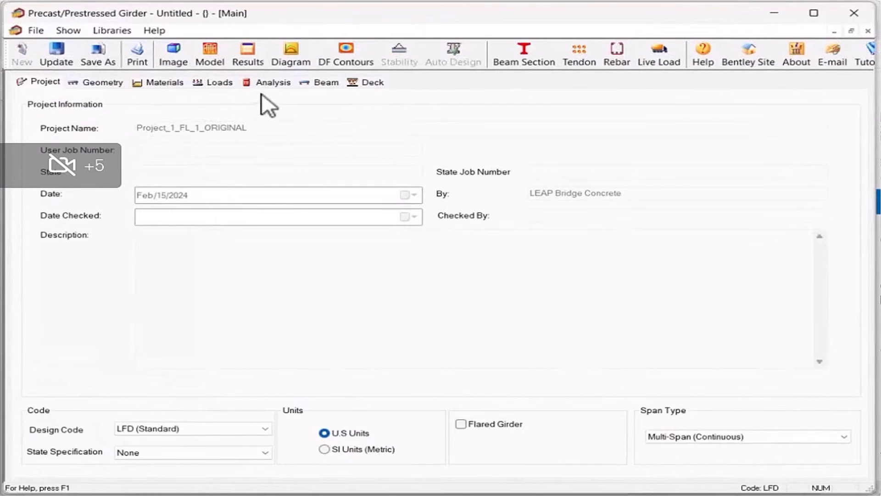
click(271, 82)
click(670, 104)
Step: Auto-design the strand patterns for all beams, leaving auto-debonding, Show Results and Auto-Design Shear off
click(327, 82)
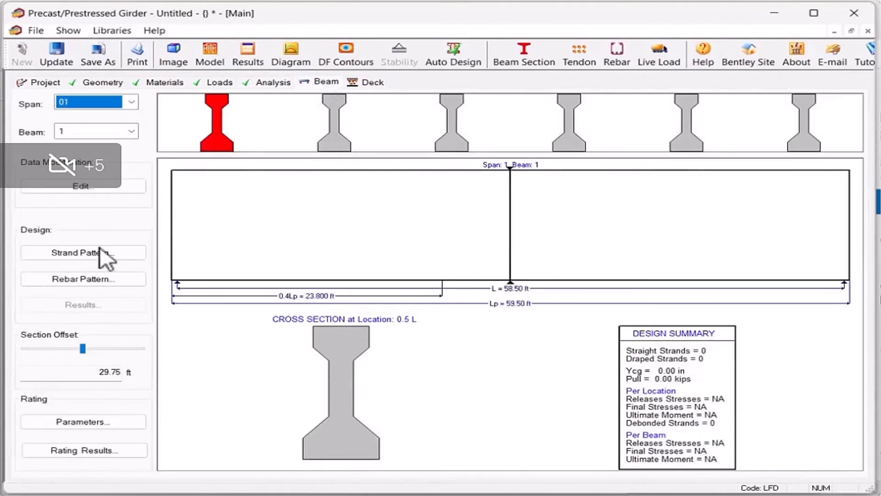
click(56, 252)
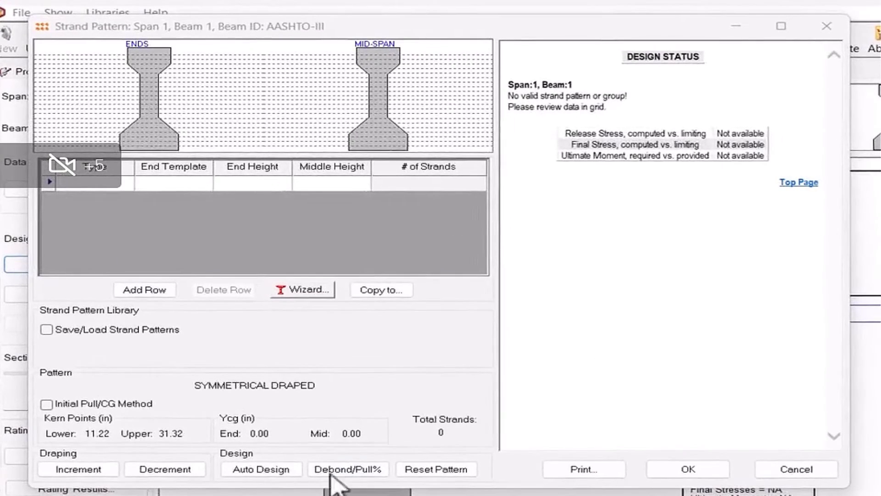
click(256, 456)
click(389, 276)
click(392, 299)
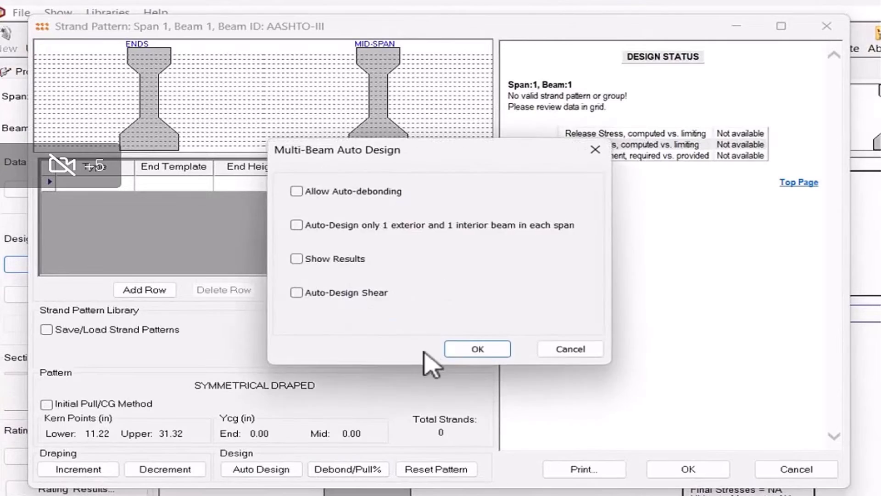
click(474, 349)
click(681, 469)
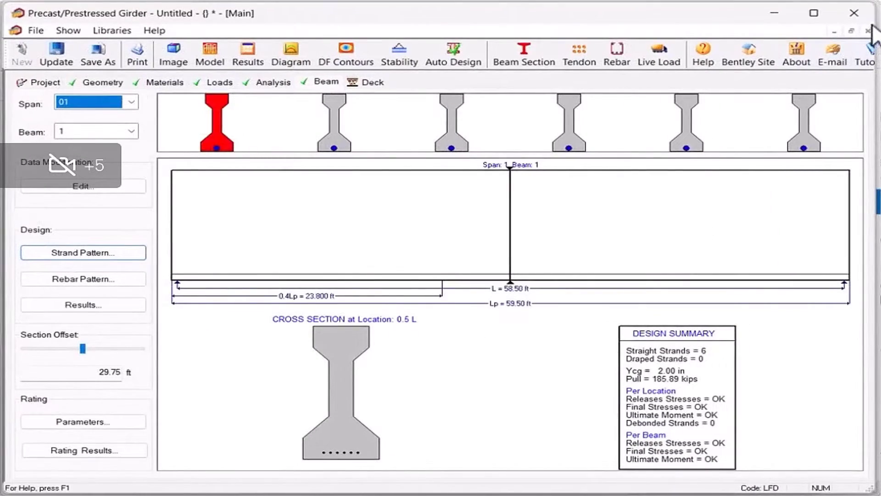
Step: Close the Precast/Prestressed Girder module and save its design back to the bridge project
click(855, 13)
click(413, 294)
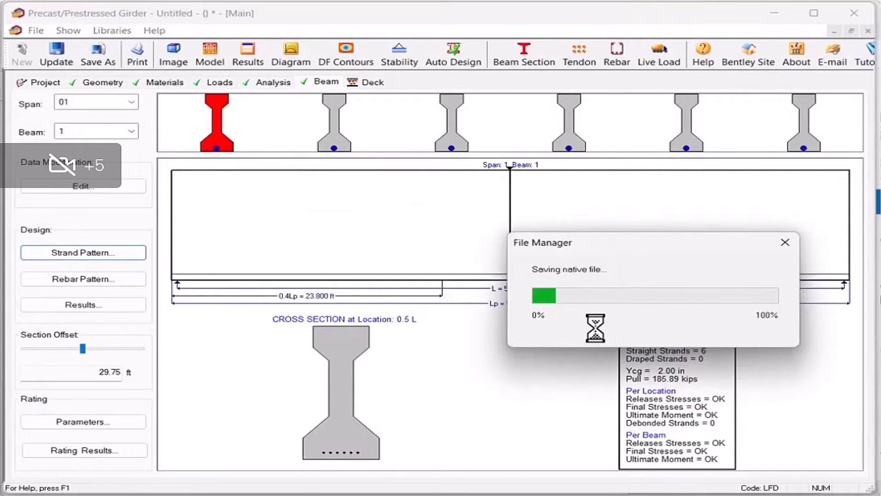
click(684, 332)
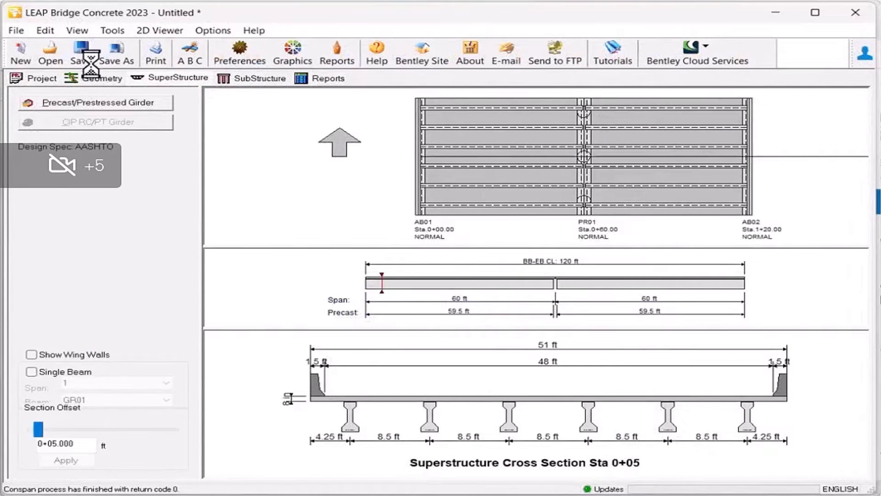
Step: Save the bridge model under the file name Project_1_FL_1_ORIGINAL
click(120, 57)
click(366, 256)
text(Project_1_FL_1_ORIGINAL)
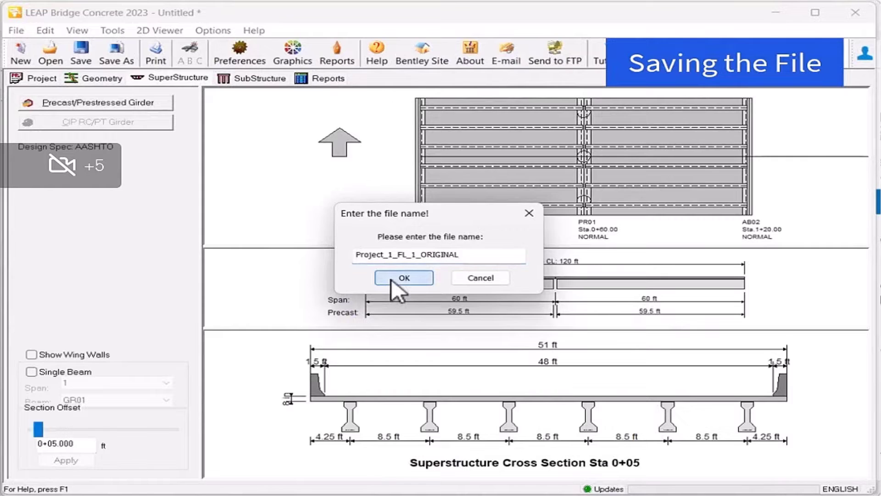
click(396, 278)
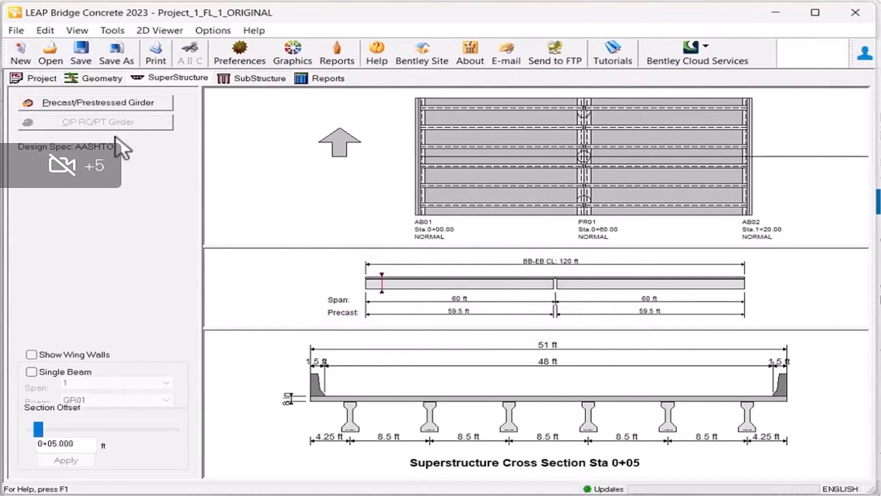
Step: Save the bridge model and close LEAP Bridge Concrete to return to the standalone project
click(81, 56)
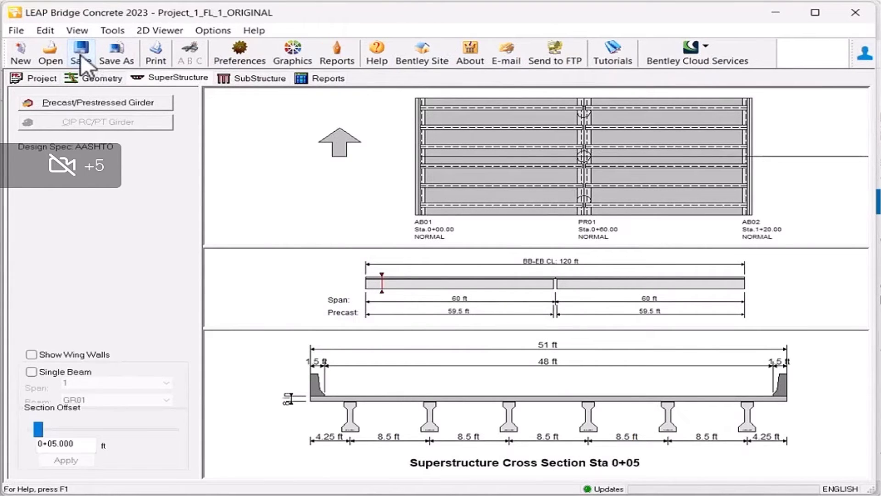
click(855, 12)
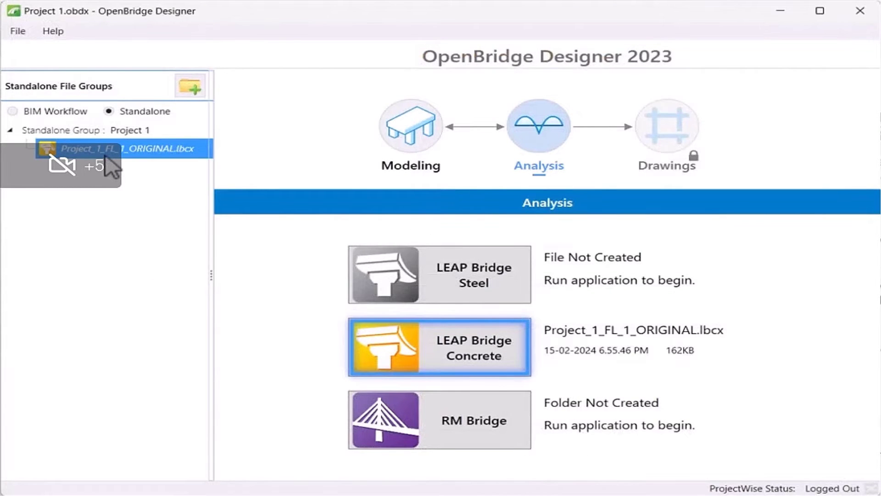
Step: Reopen Project_1_FL_1_ORIGINAL in LEAP Bridge Concrete and load its superstructure into the Precast/Prestressed Girder module
click(442, 347)
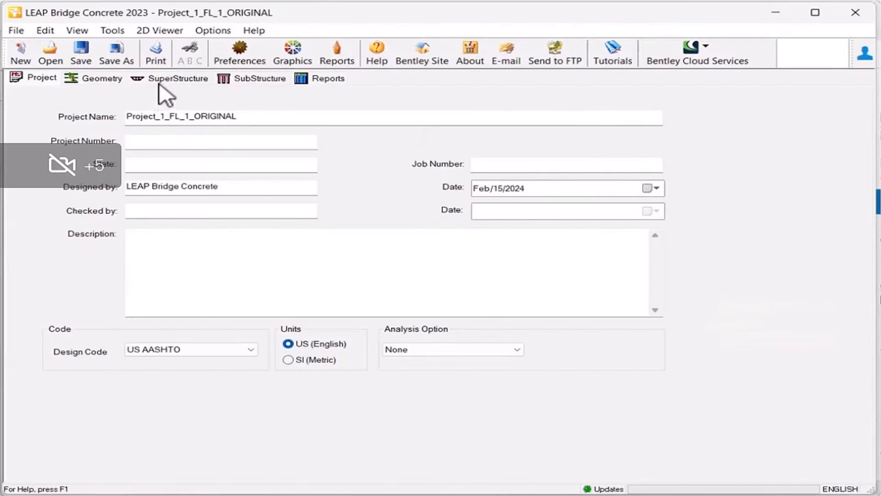
click(159, 79)
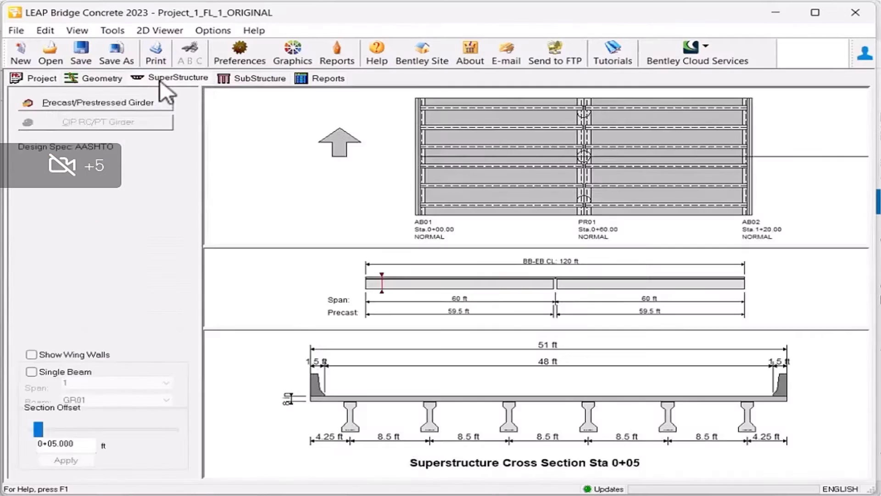
click(111, 103)
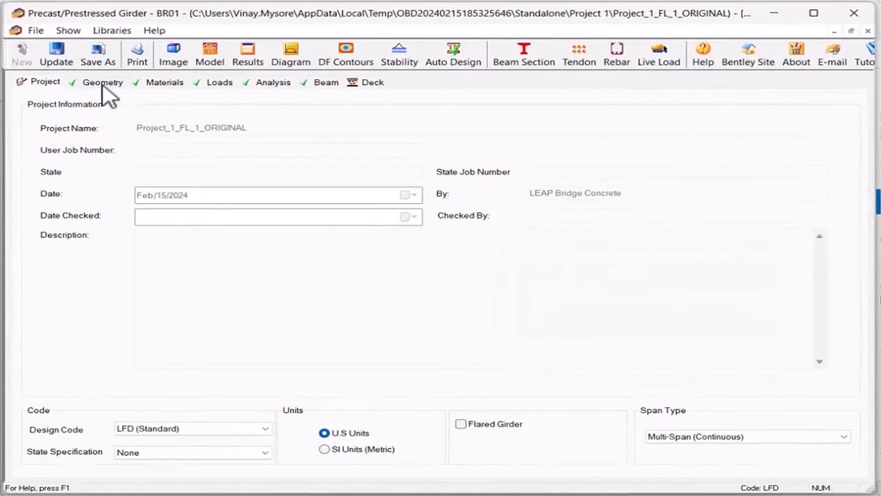
Step: Set the pier-to-pier length of spans 1 and 2 to 62 ft in the multi-span geometry and accept the change
click(104, 83)
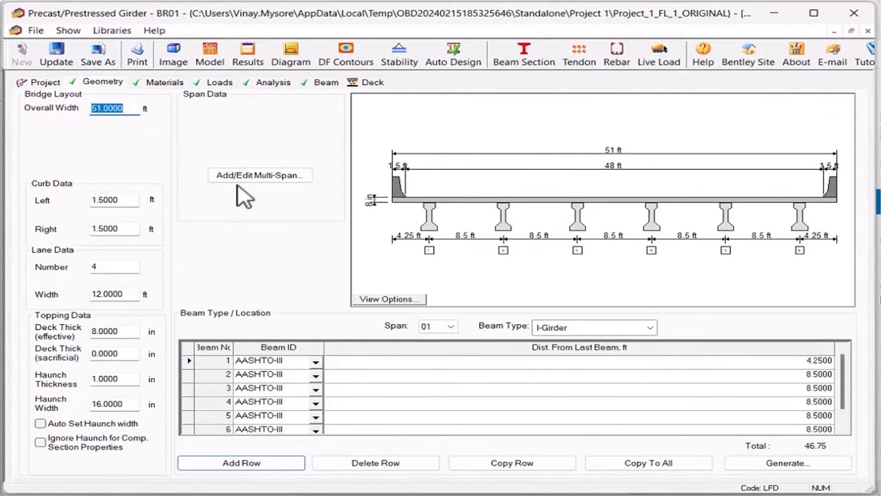
click(226, 174)
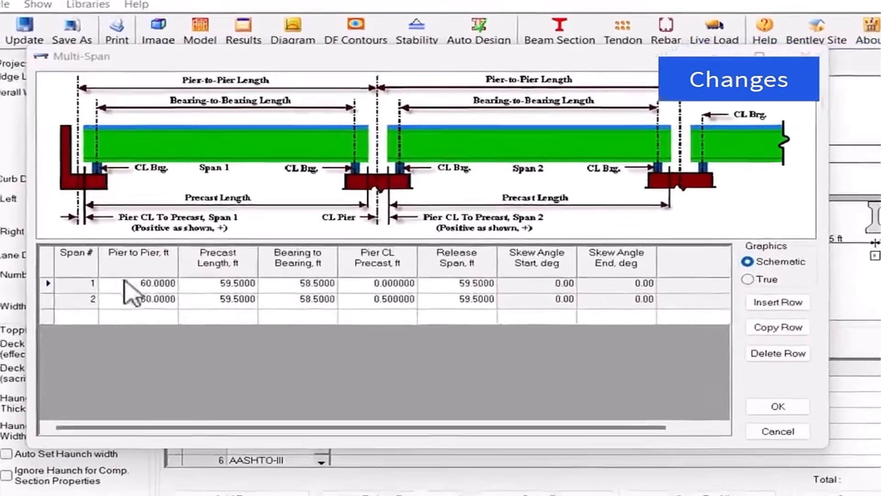
click(138, 283)
text(62)
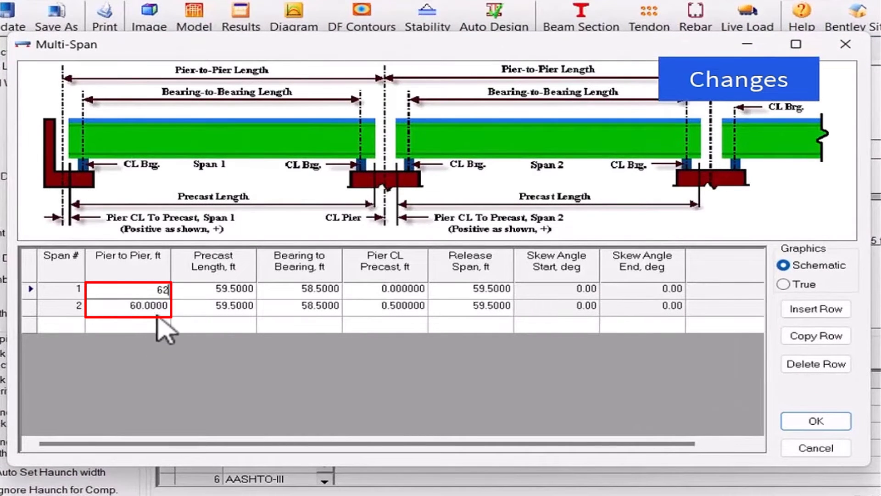
click(158, 310)
text(6)
key(Tab)
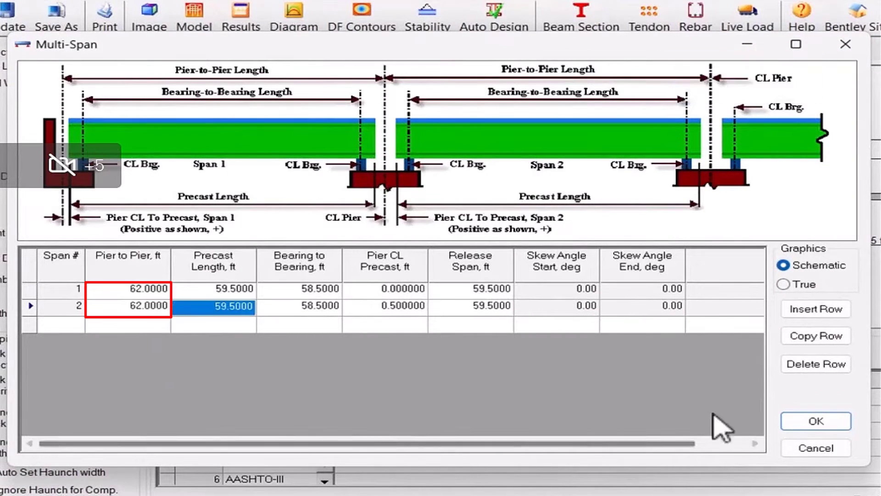
click(808, 420)
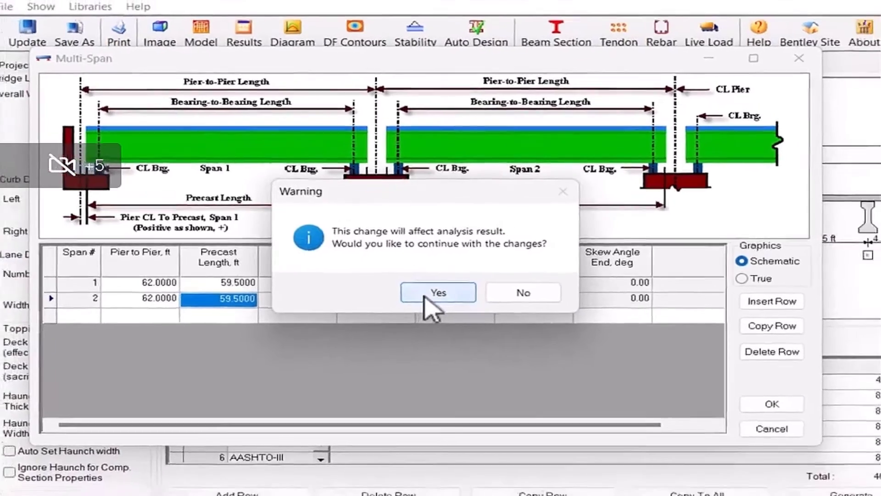
click(423, 301)
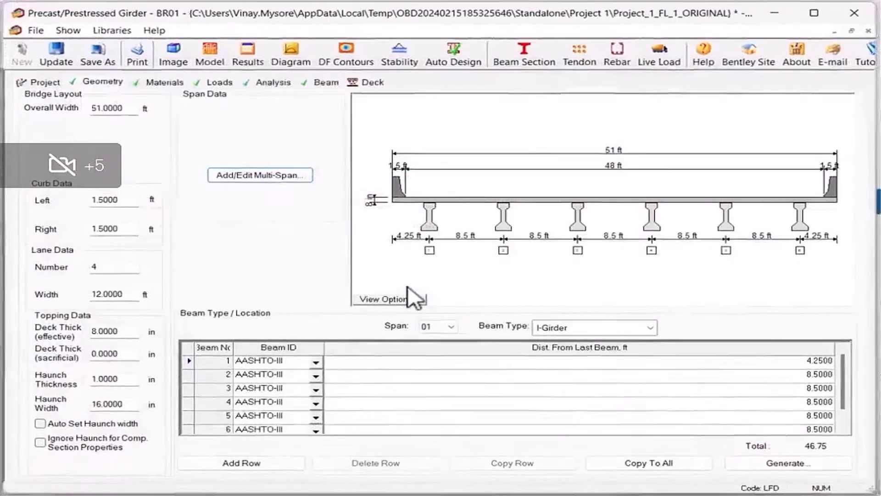
Step: Run the girder analysis for the modified spans
click(182, 86)
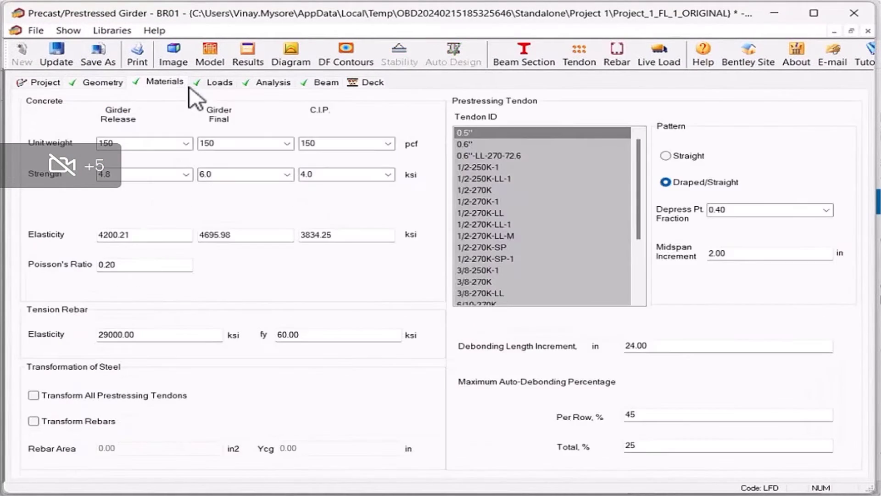
click(257, 83)
click(616, 101)
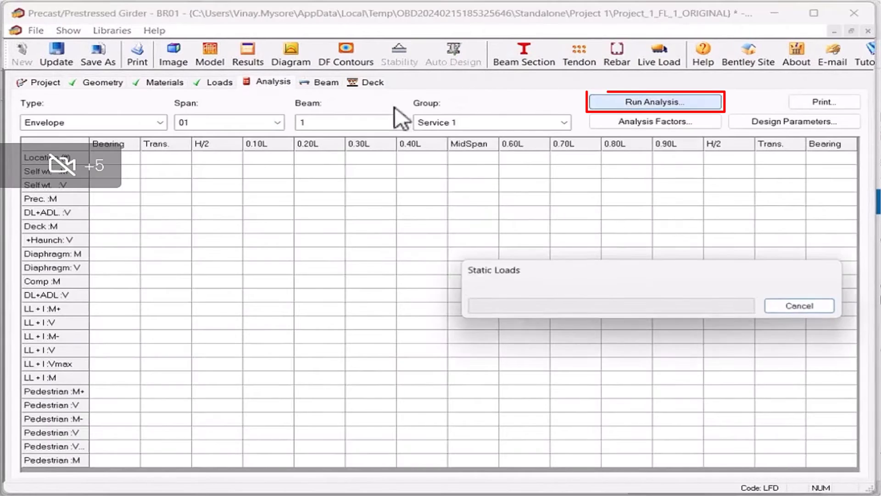
Step: Auto-design the strand patterns of all beams in the modified spans with every auto-design option left off
click(318, 84)
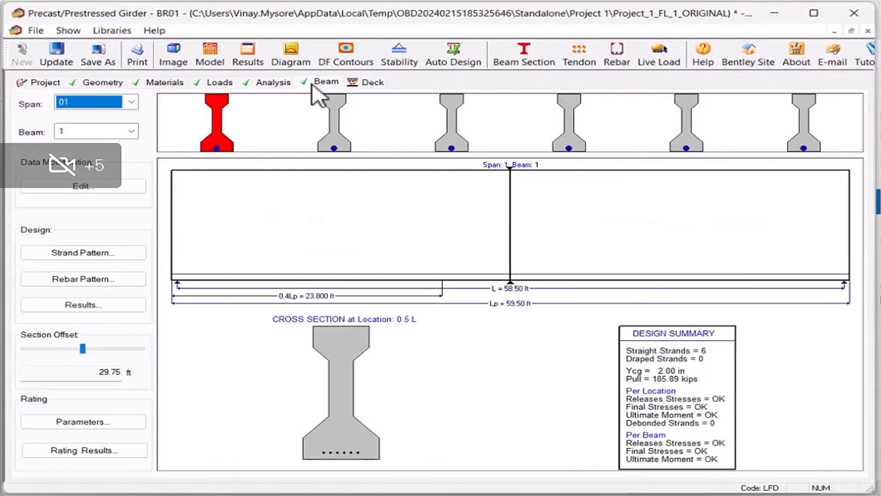
click(69, 255)
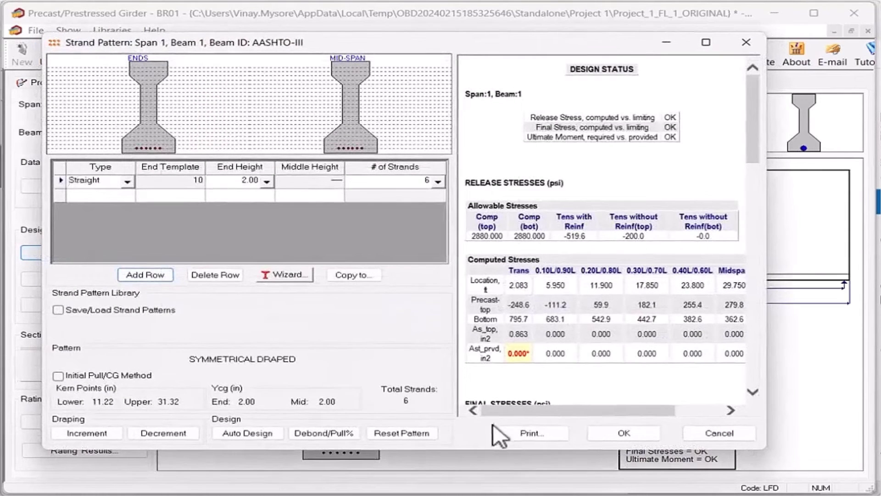
click(247, 433)
click(373, 282)
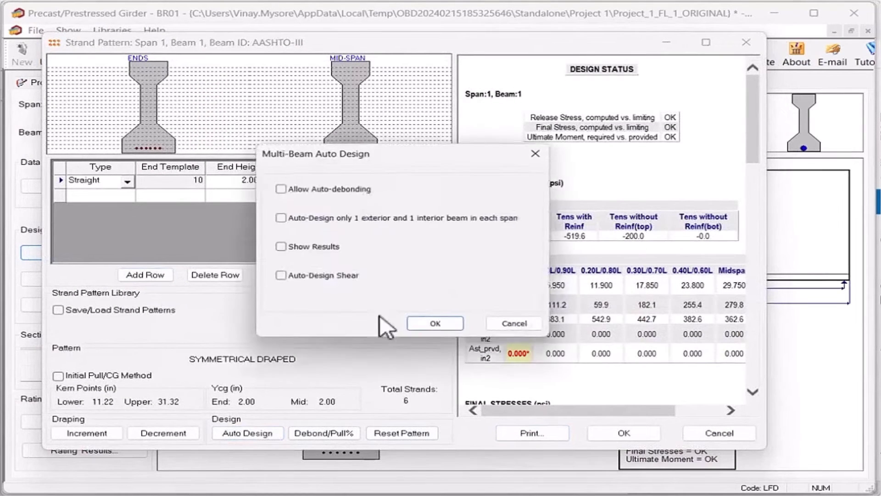
click(438, 328)
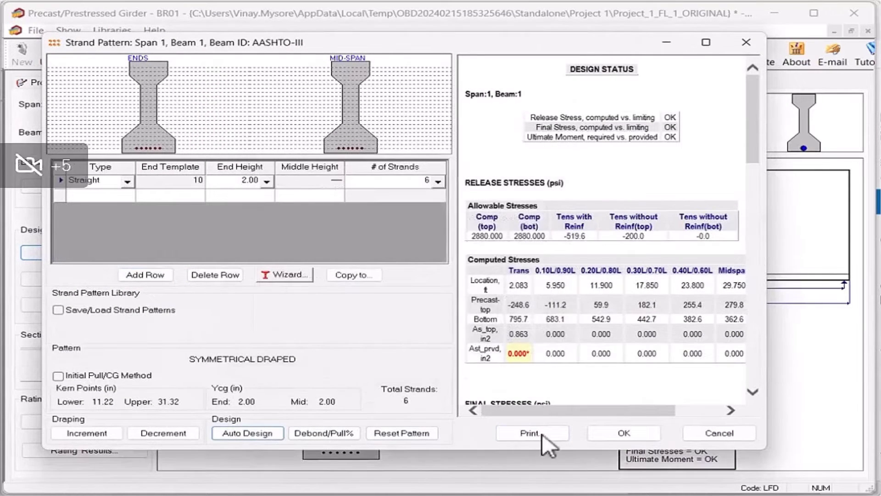
click(618, 434)
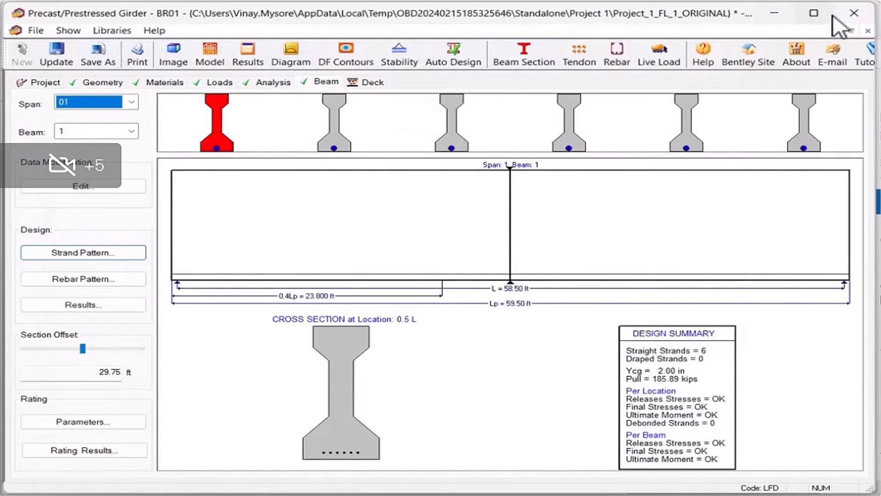
Step: Close the Precast/Prestressed Girder module and update the LEAP Bridge Concrete model with the revised design
click(853, 17)
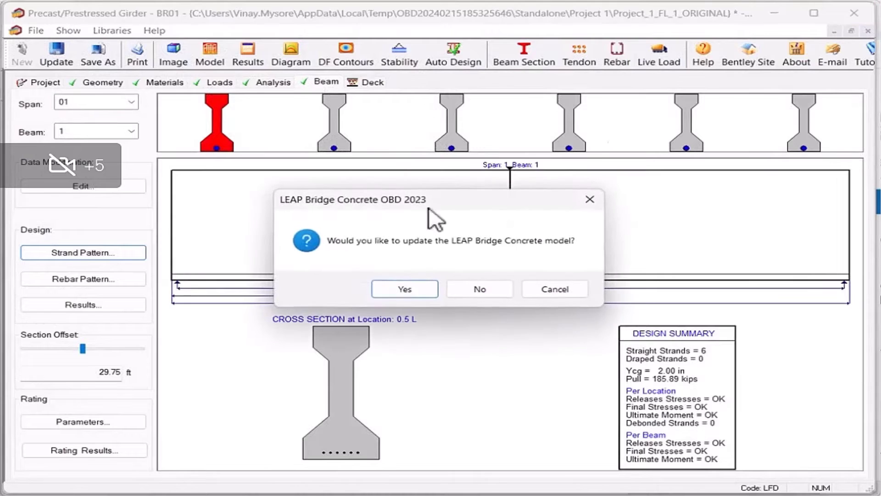
click(406, 289)
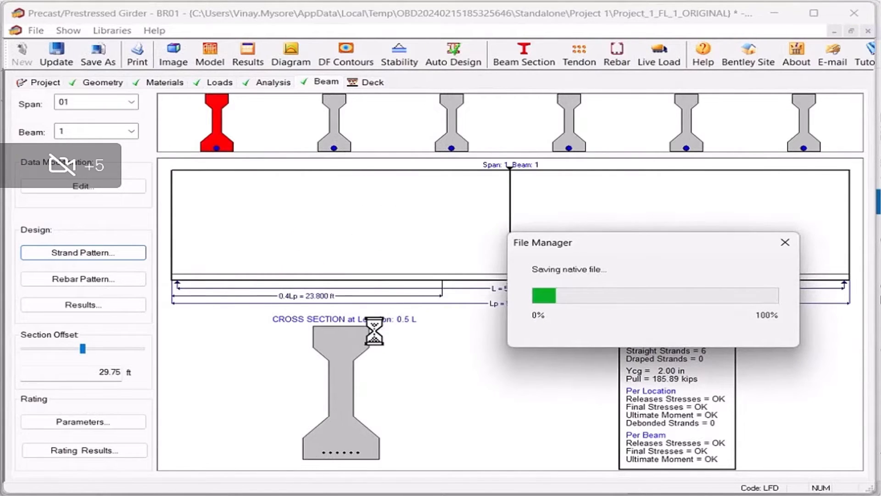
click(736, 332)
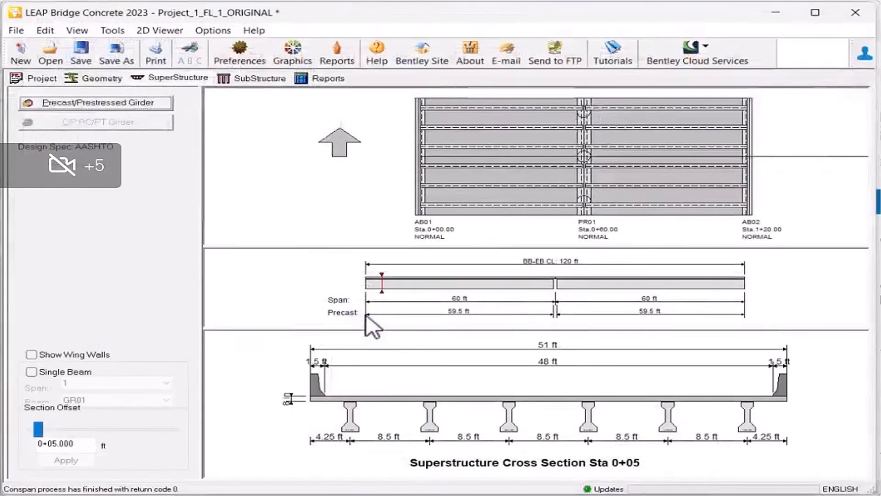
Step: Save the modified model as a new file named Project_1_FL_1_CHANGES 1 and close LEAP Bridge Concrete
click(118, 64)
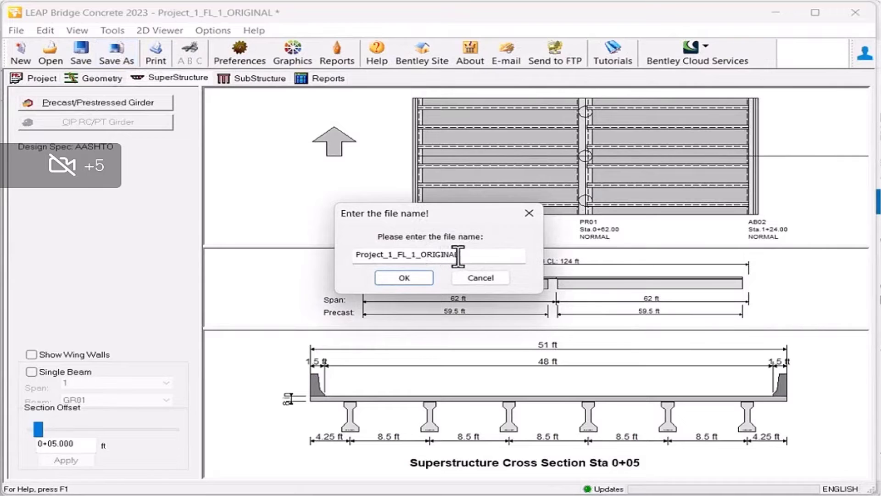
drag(422, 254, 503, 252)
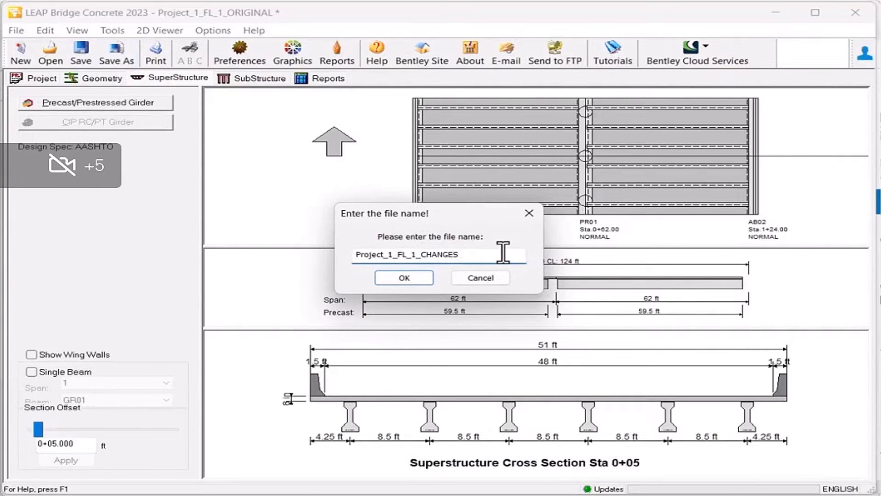
key(Return)
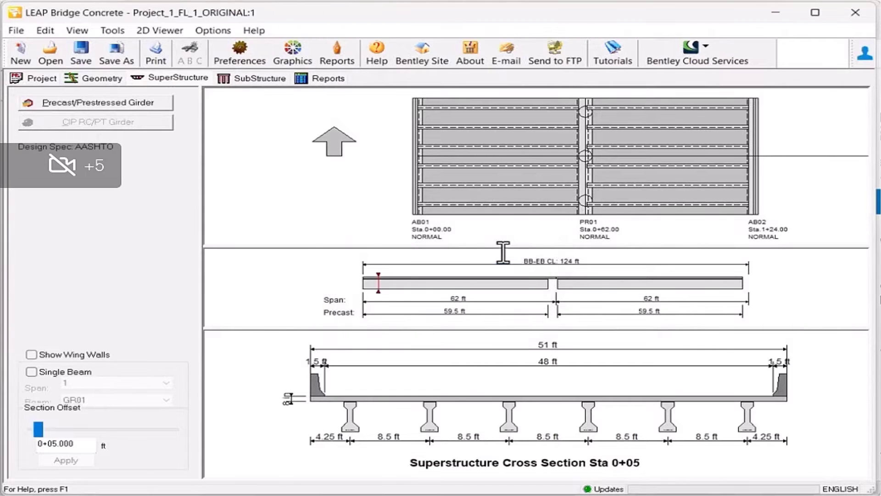
click(854, 12)
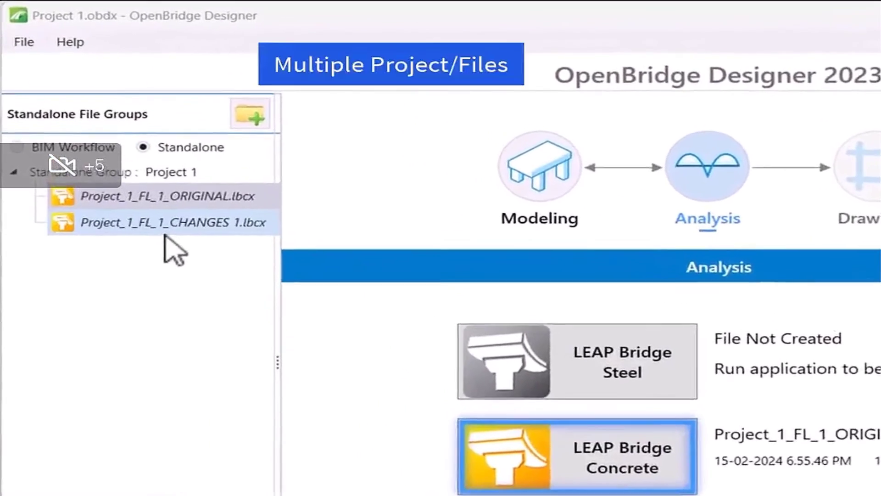
Step: Look through the original and changed LEAP Bridge Concrete files in the Project 1 standalone group
click(146, 196)
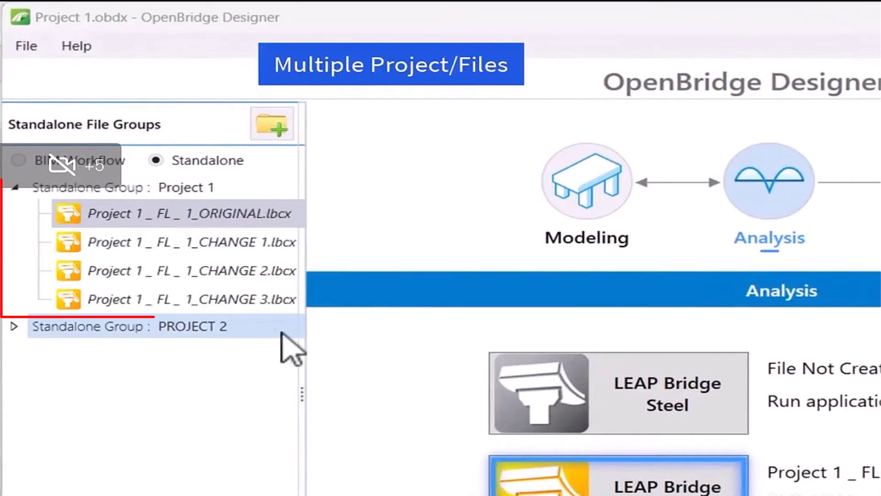
click(212, 247)
click(204, 272)
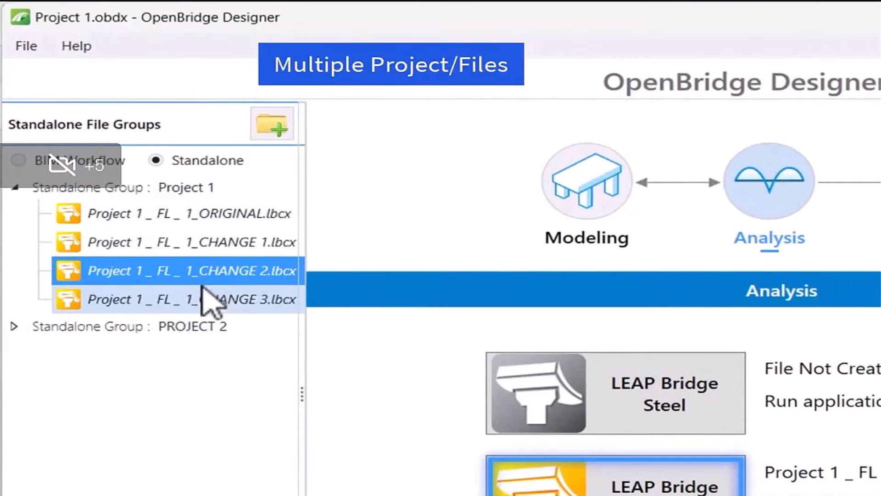
click(208, 299)
Step: Expand the PROJECT 2 standalone group and look through its original, changed and final files
click(14, 327)
click(92, 327)
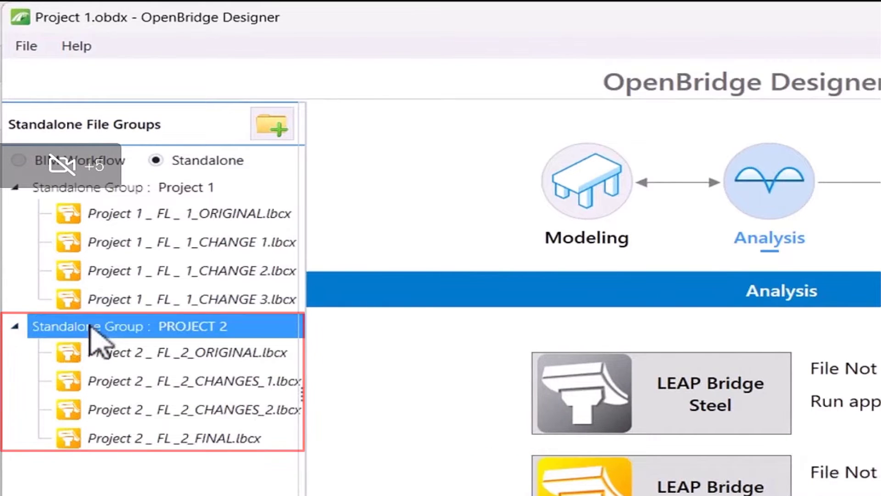
click(103, 352)
click(112, 381)
click(118, 411)
click(118, 440)
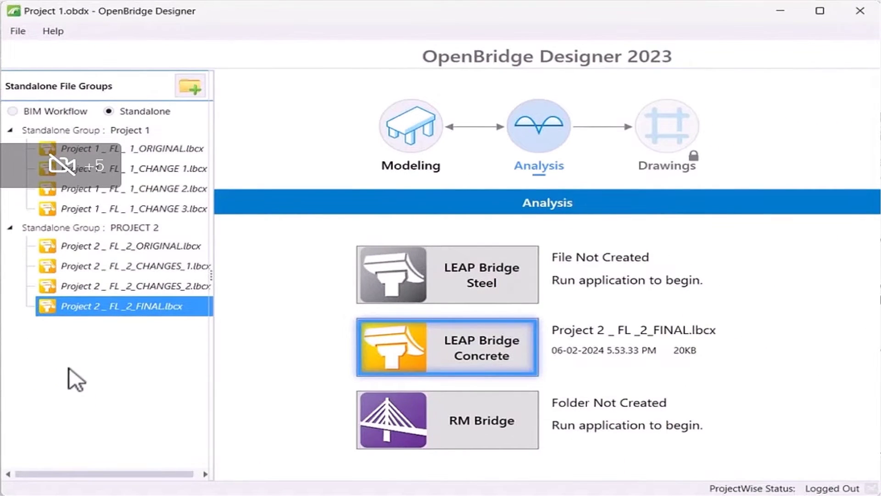
Step: Widen the file group list and export the Project 1 _ FL _ 1_ORIGINAL.lbcx file to the Project Folder directory under April 17 2024
drag(215, 137, 251, 137)
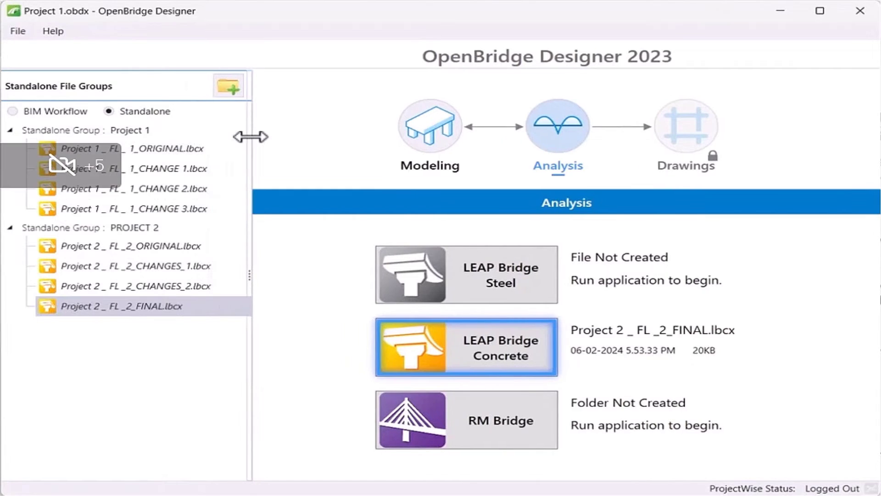
right_click(156, 151)
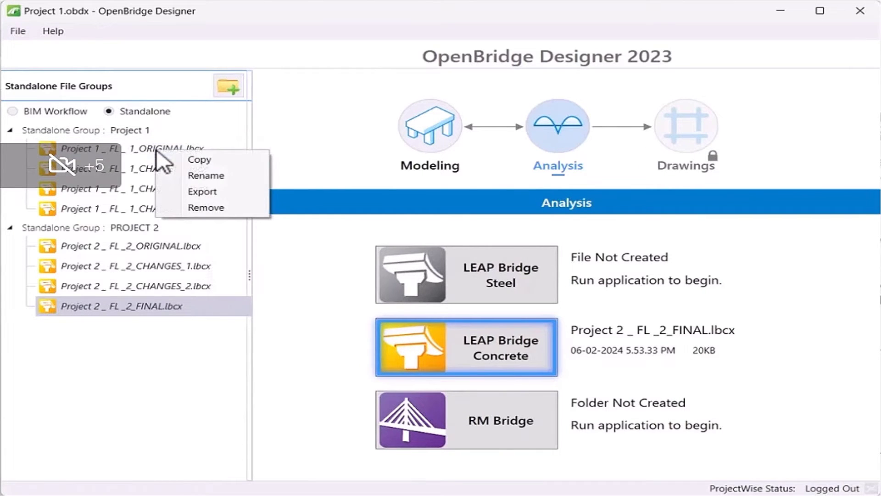
click(192, 192)
click(660, 361)
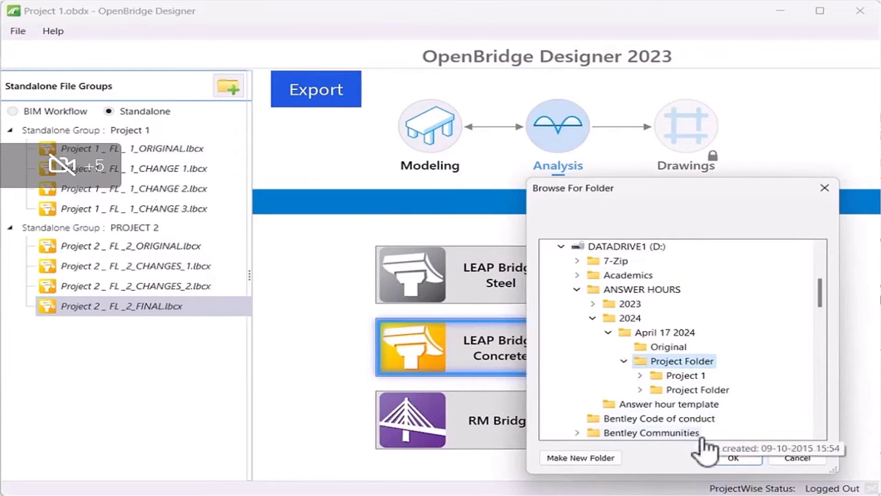
click(733, 457)
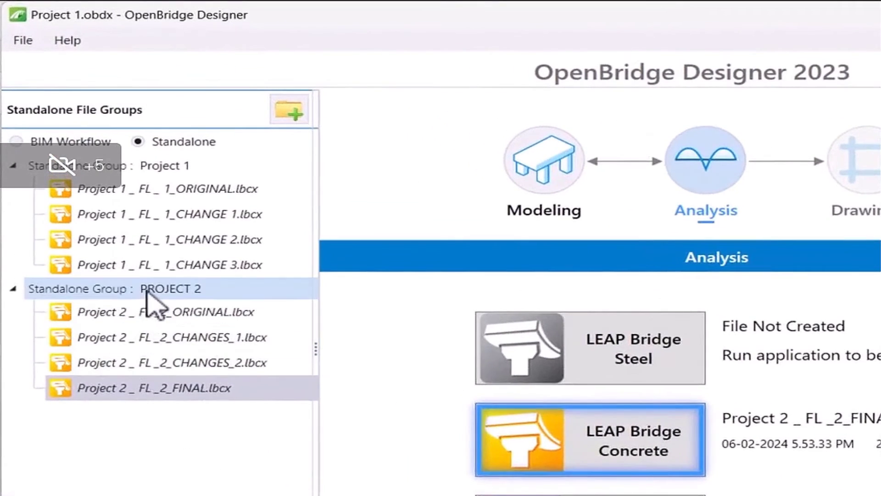
Step: Export the PROJECT 2 group to the nested Project Folder directory inside D:\ANSWER HOURS\2024\April 17 2024\Project Folder
right_click(146, 291)
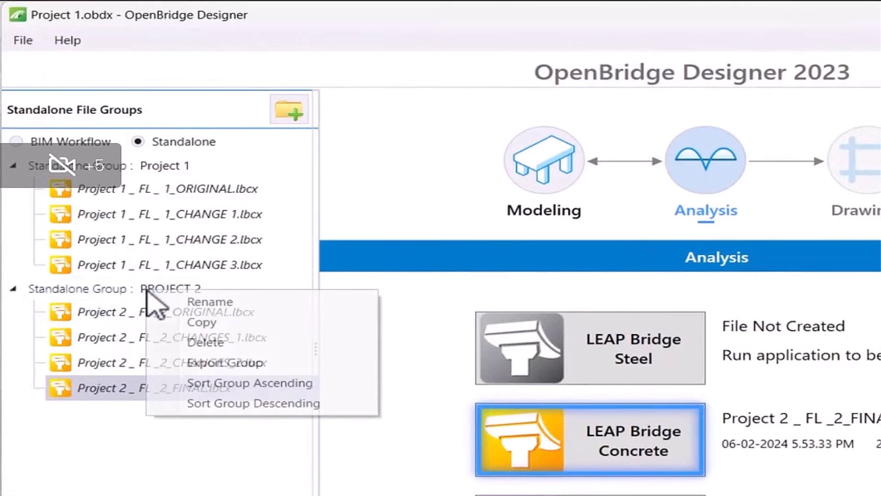
click(191, 366)
scroll(625, 293, down, 2)
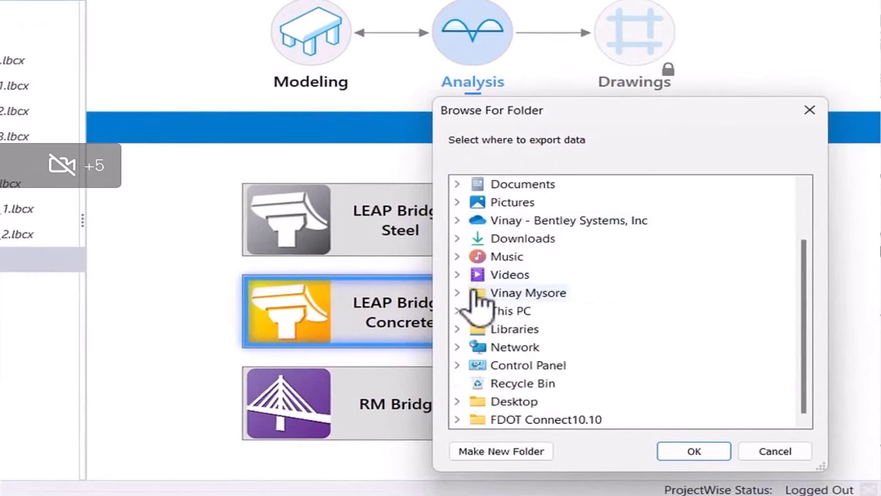
click(458, 312)
click(478, 347)
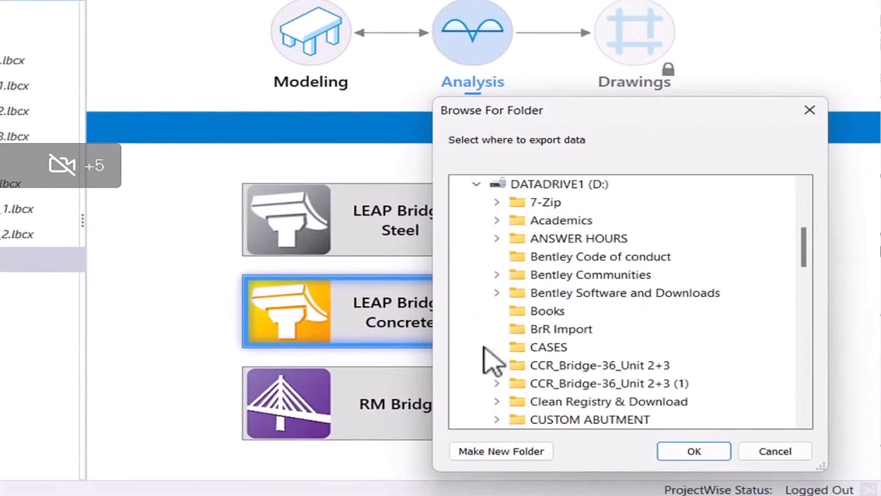
click(497, 238)
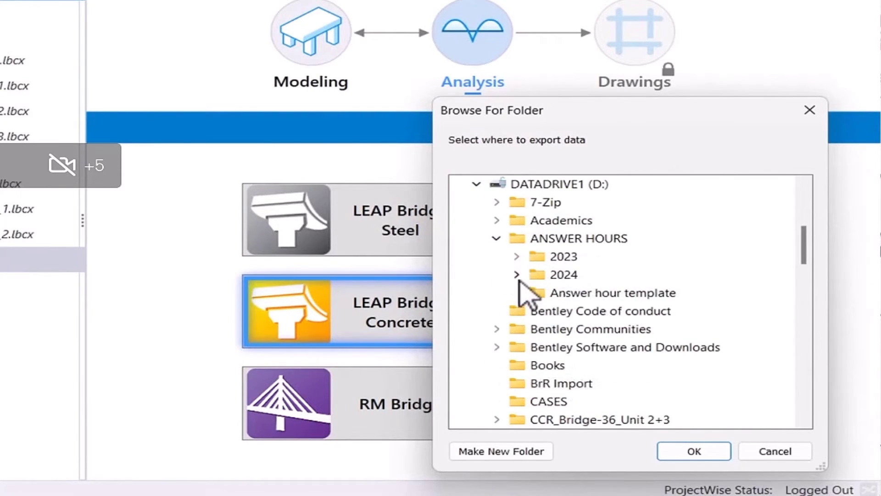
click(516, 275)
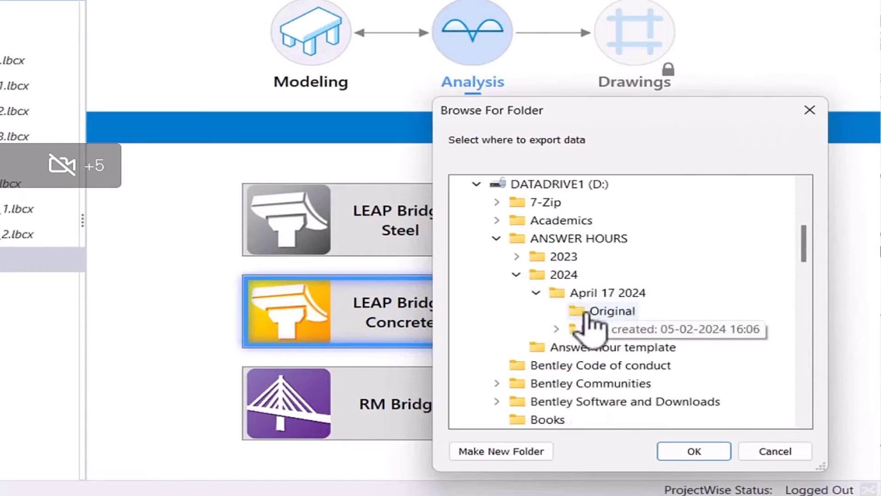
double_click(597, 329)
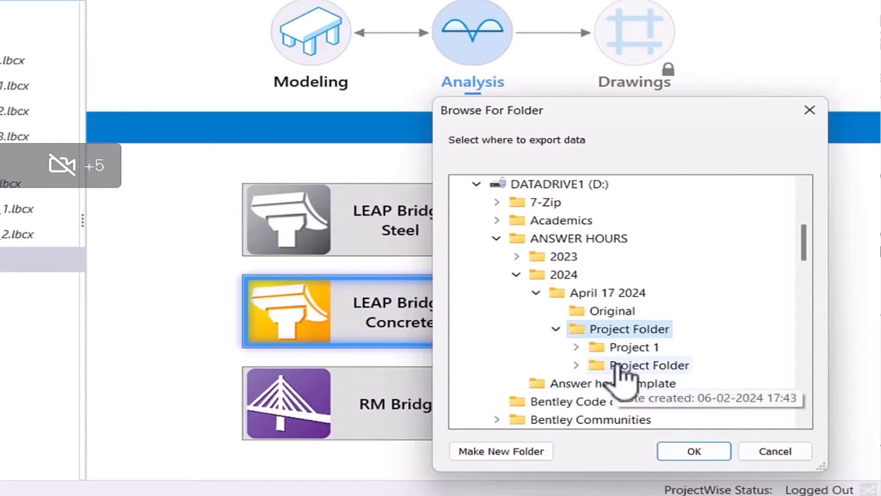
click(643, 365)
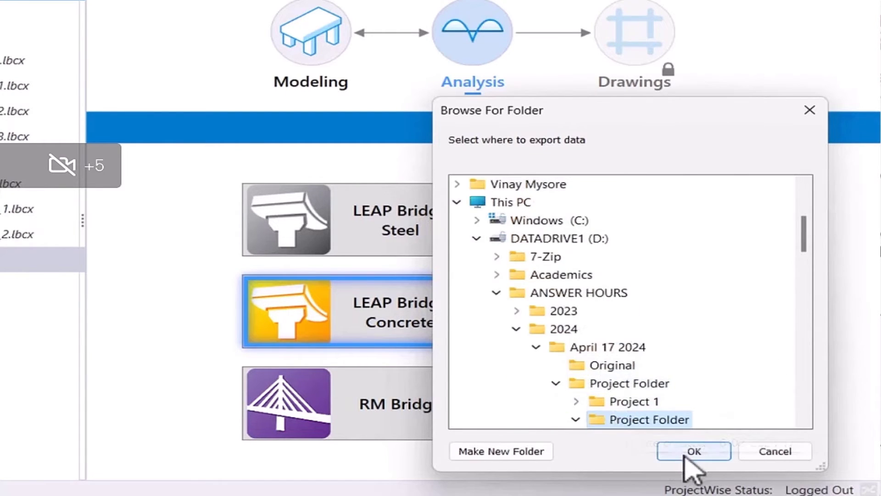
click(693, 451)
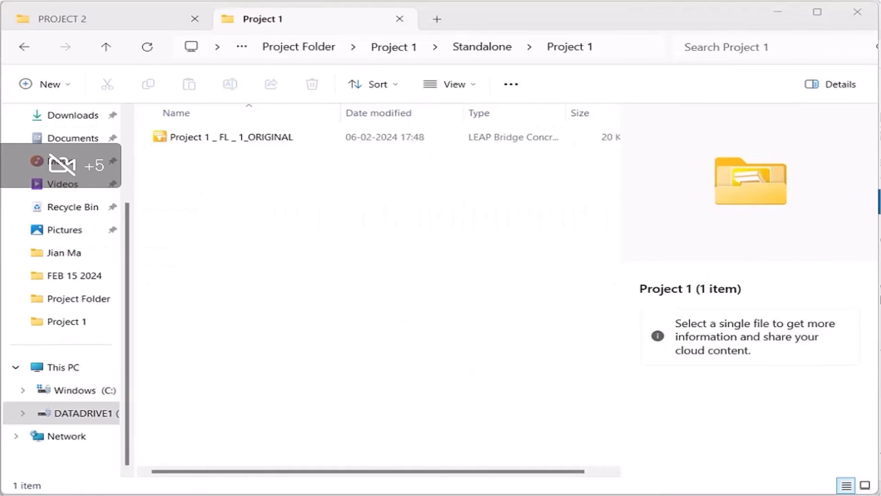
Step: Check the exported LEAP Bridge Concrete files in the Project 1 and PROJECT 2 folders in File Explorer
click(234, 140)
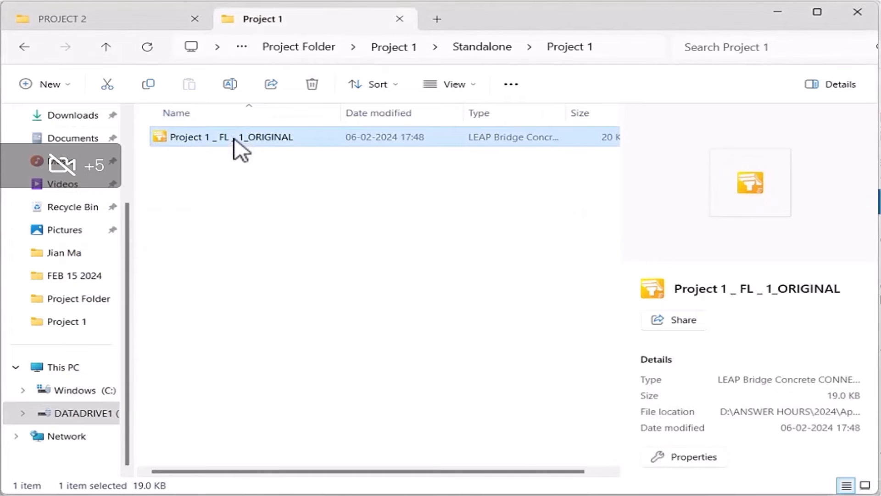
click(103, 27)
drag(263, 252, 205, 129)
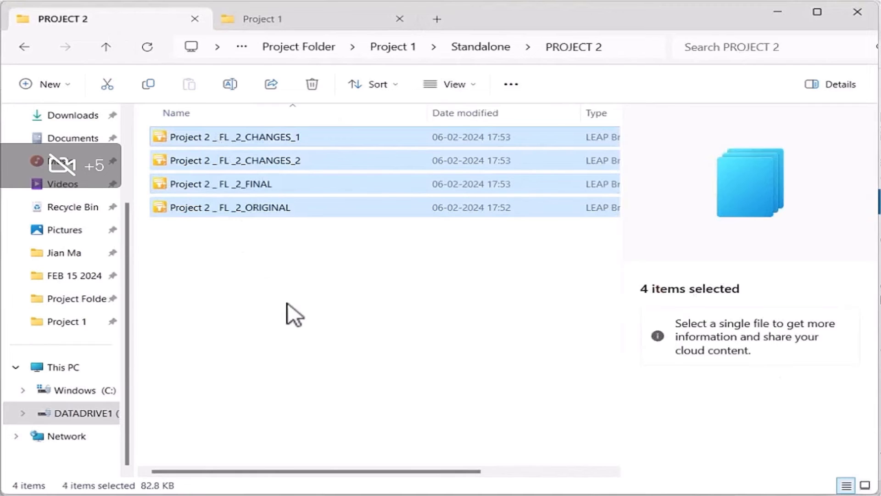
click(287, 304)
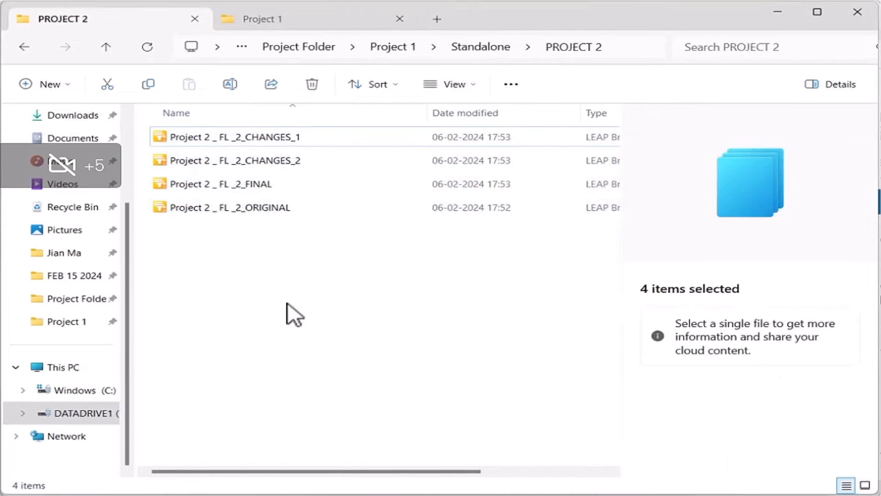
click(262, 23)
click(225, 181)
click(208, 137)
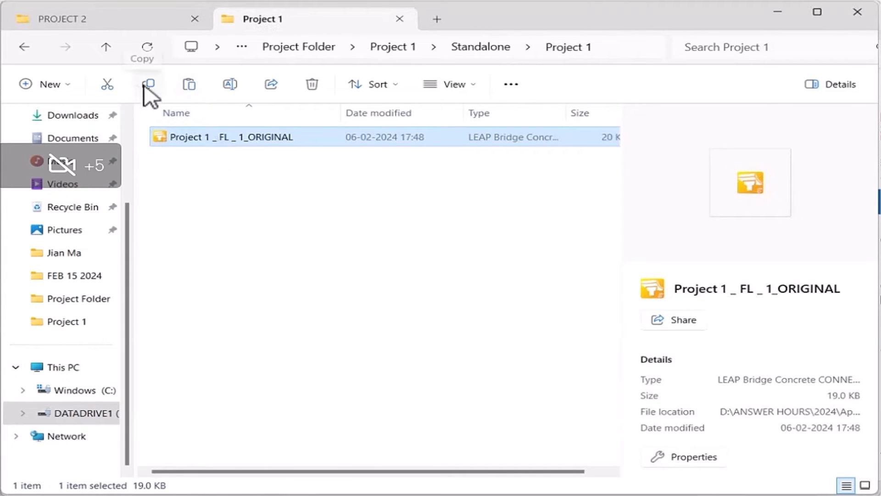
click(243, 244)
Step: Copy all four Project 2 files from the PROJECT 2 folder and attach them to the untitled Outlook message
click(146, 31)
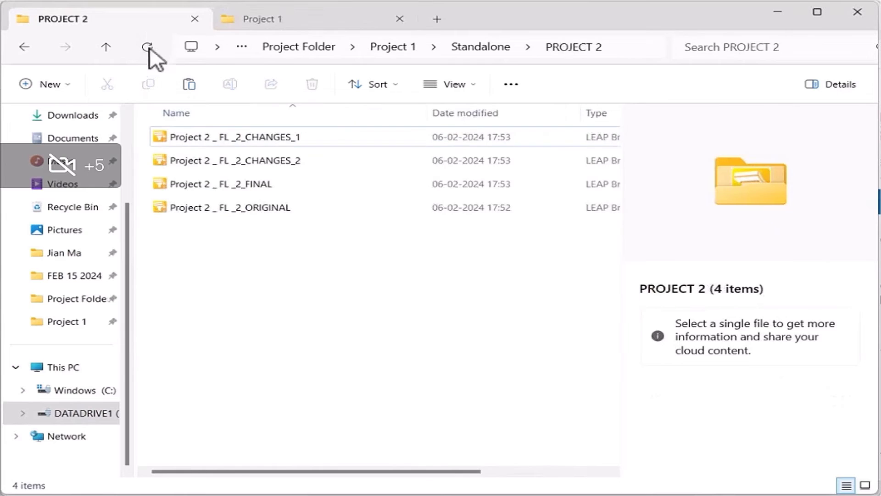
drag(262, 250, 221, 137)
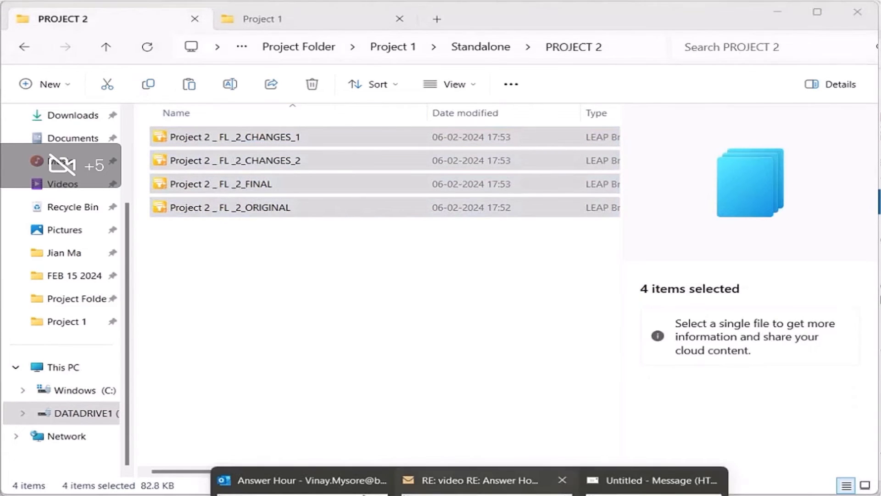
click(652, 478)
click(172, 218)
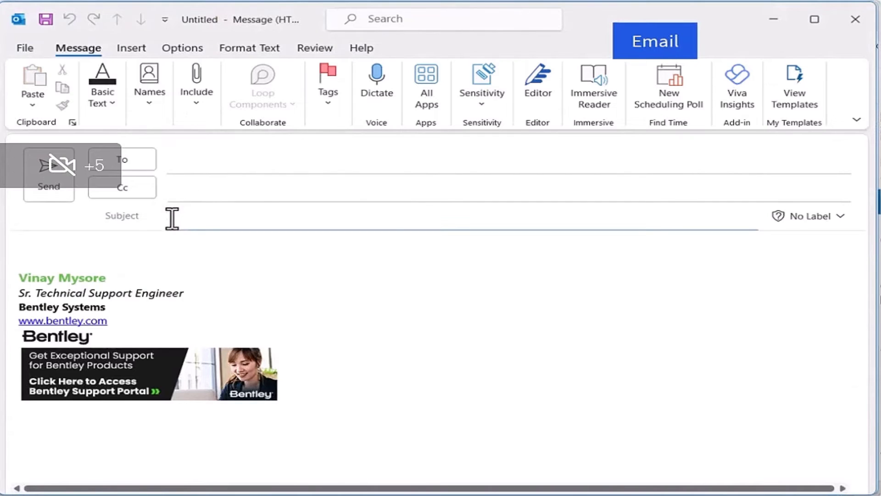
click(147, 251)
key(ctrl+v)
Step: Set the email subject to LBC Issues and enter XYZ as the placeholder recipient
click(233, 222)
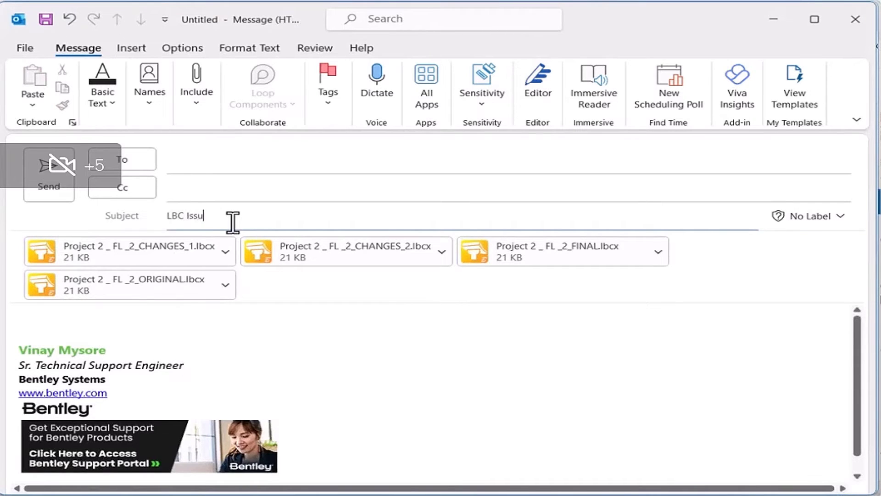
click(200, 162)
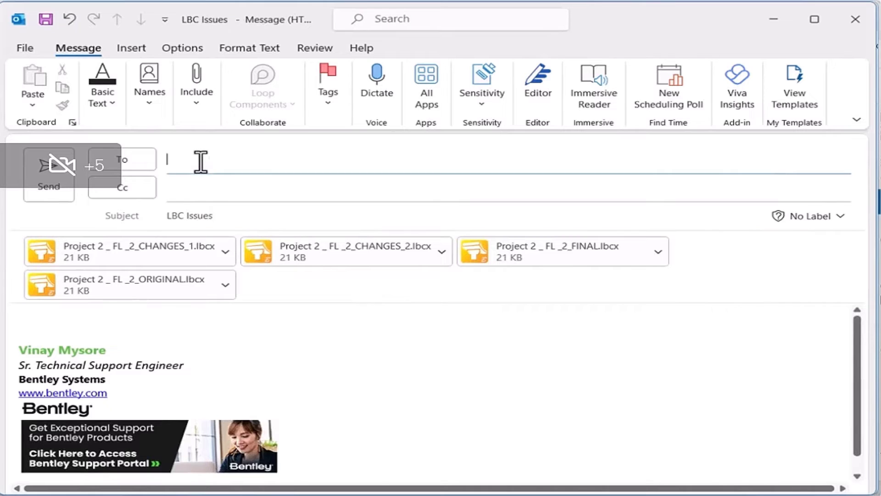
text(XYZ)
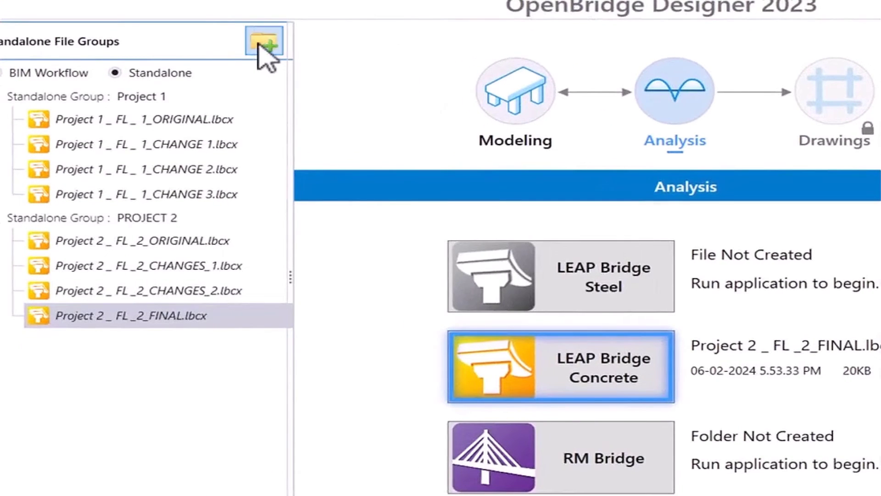
Step: Switch to OpenBridge Designer and create a new standalone group named Project From the User
click(263, 44)
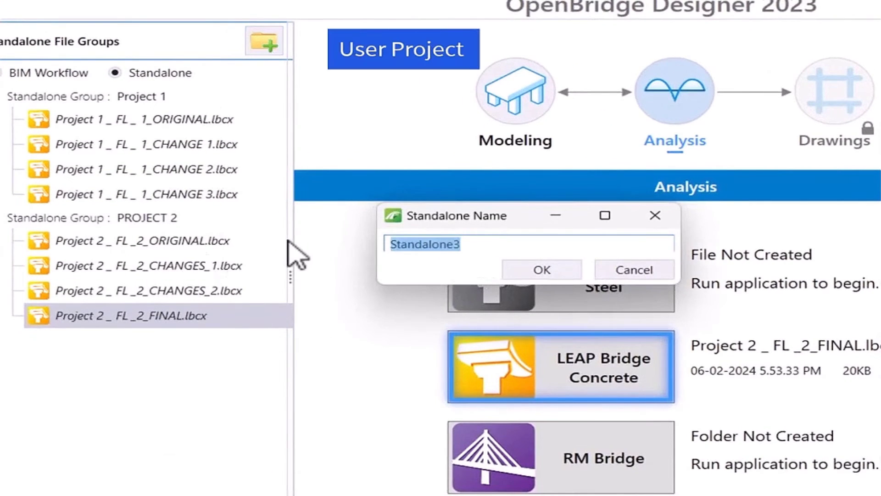
text(Project )
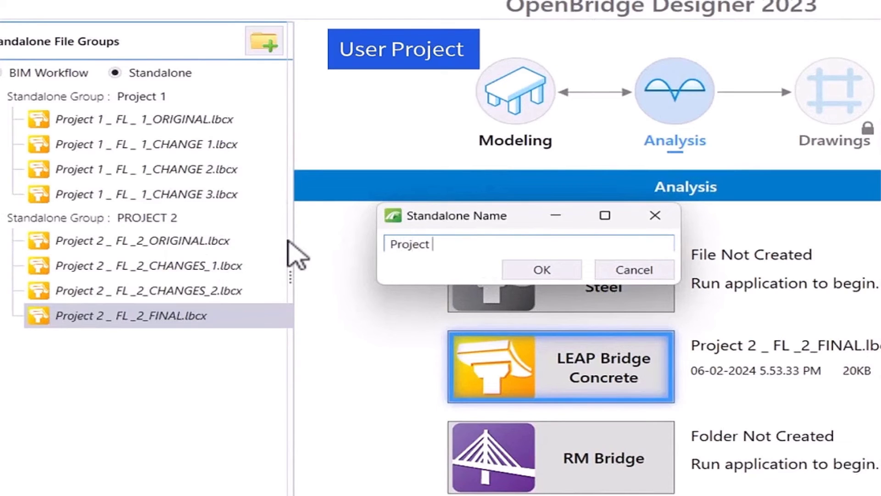
text(From the )
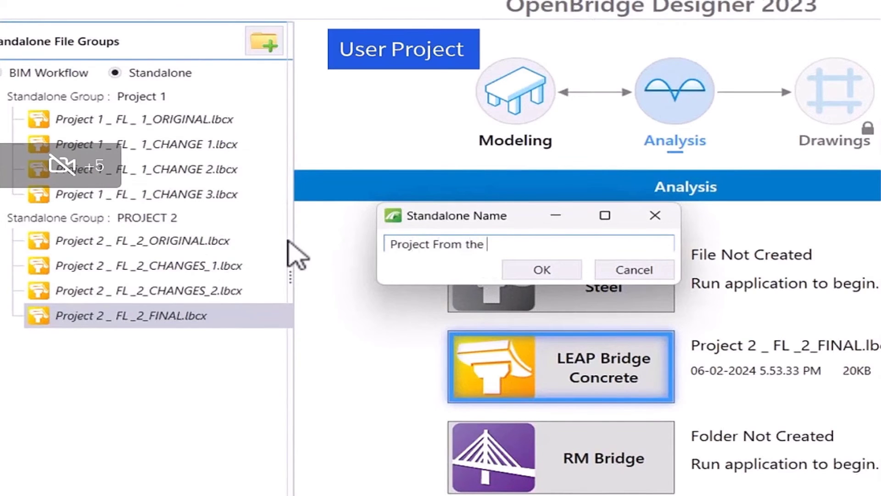
text(User)
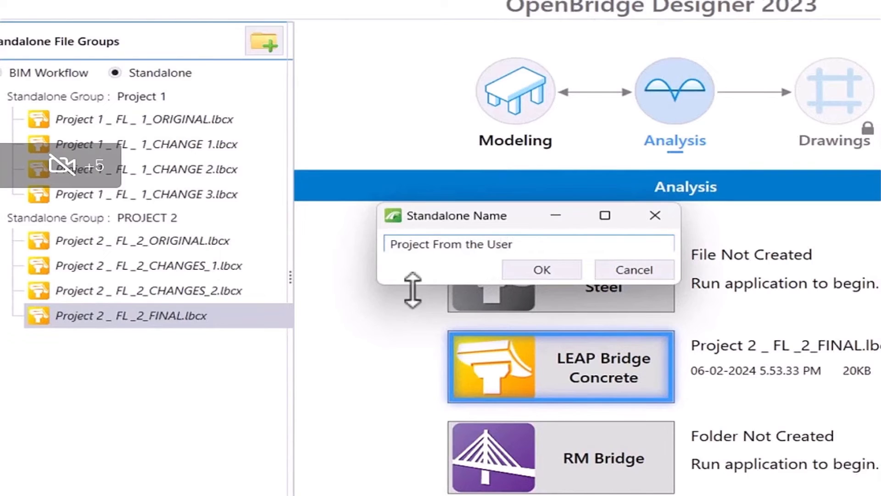
click(542, 273)
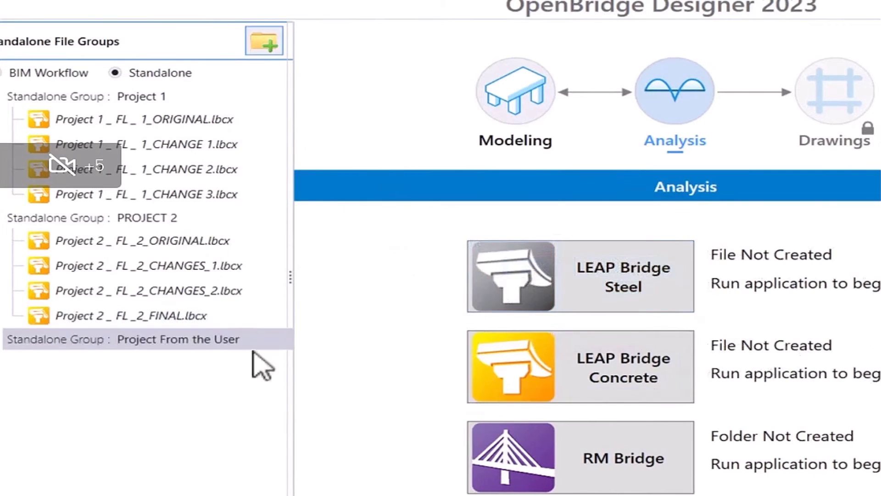
Step: Launch LEAP Bridge Concrete for the Project From the User group and open the Project_from_User model
click(202, 346)
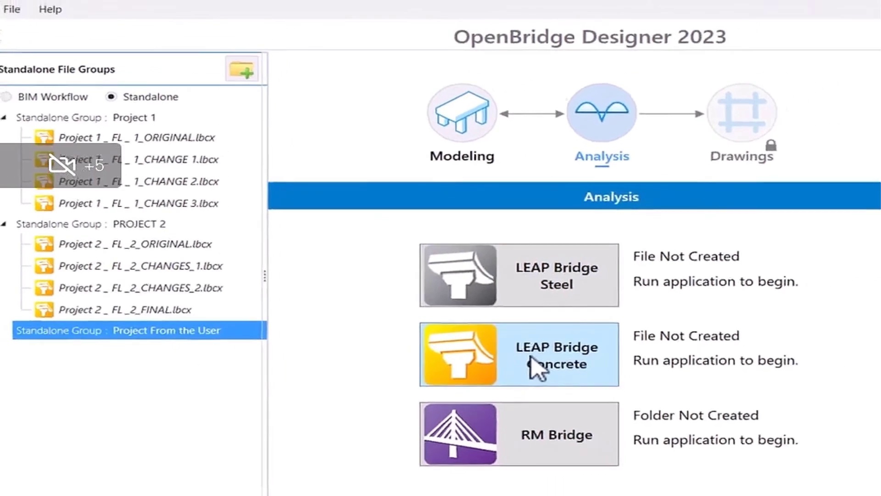
click(596, 378)
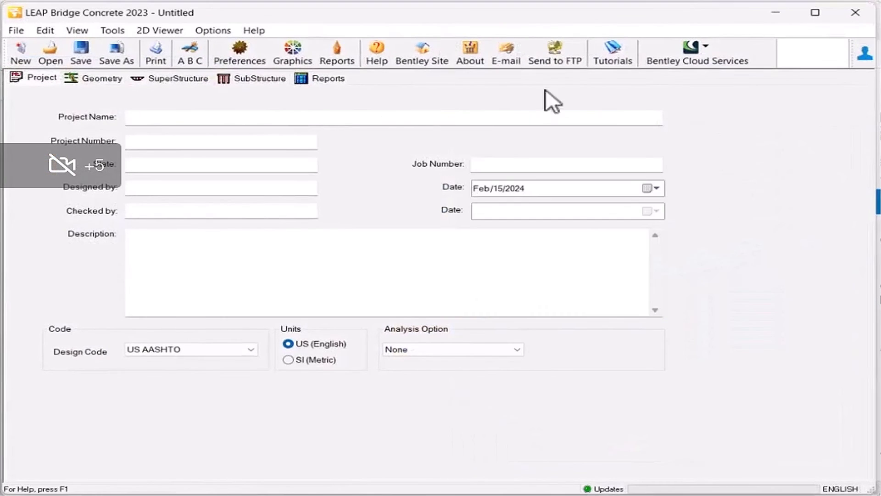
click(51, 62)
double_click(197, 210)
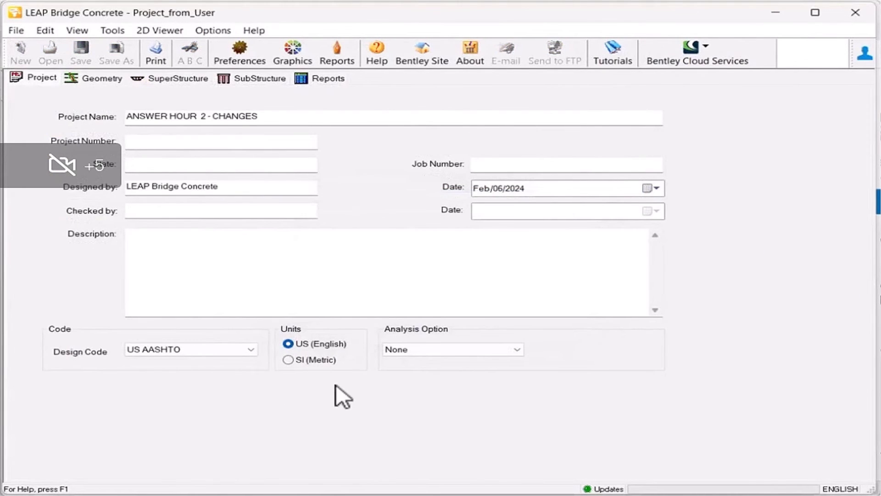
Step: View the bridge geometry and superstructure, open the precast/prestressed girder design and run its analysis
click(107, 76)
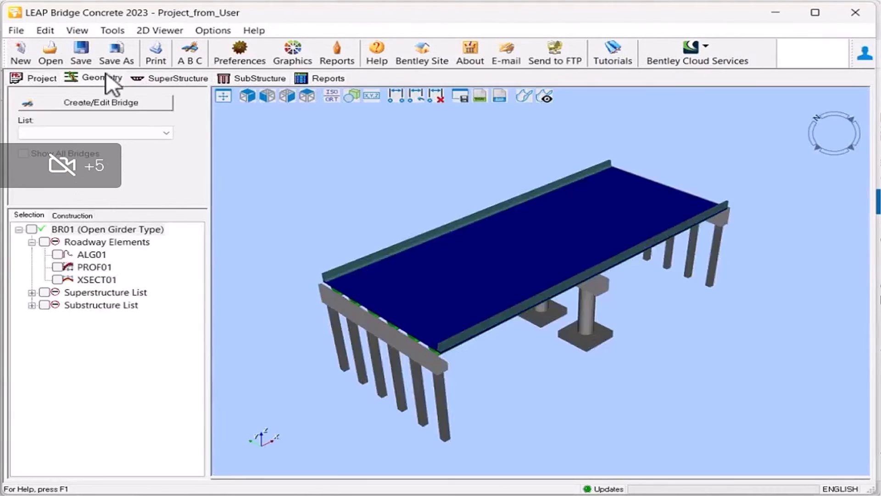
click(176, 82)
click(142, 102)
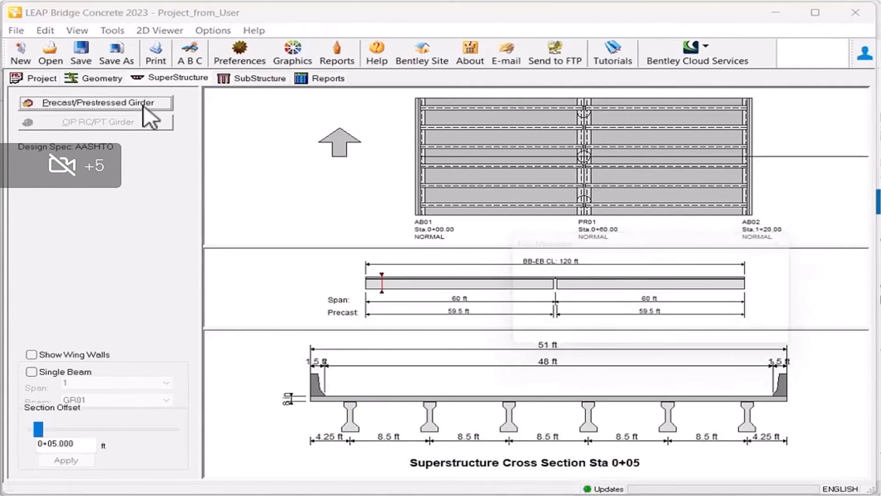
click(158, 85)
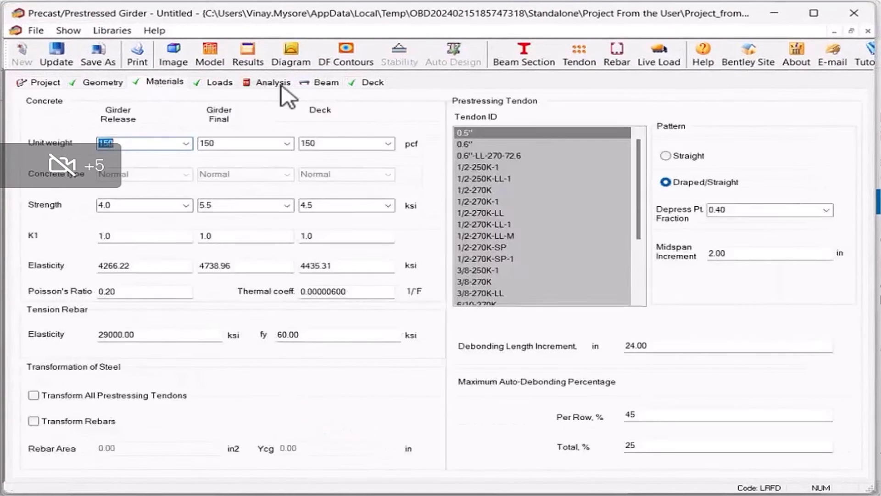
click(275, 84)
click(631, 103)
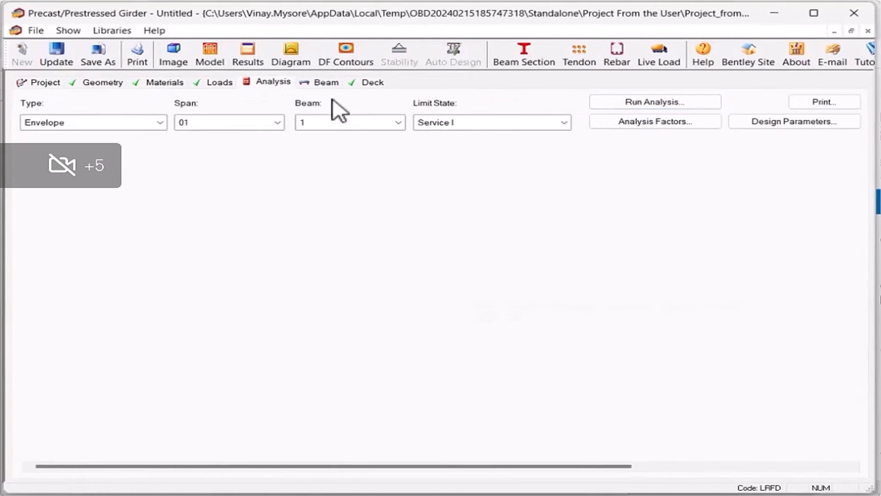
Step: Auto-design the beam strand patterns with all the Multi-Beam Auto Design options off, and accept the pattern
click(321, 83)
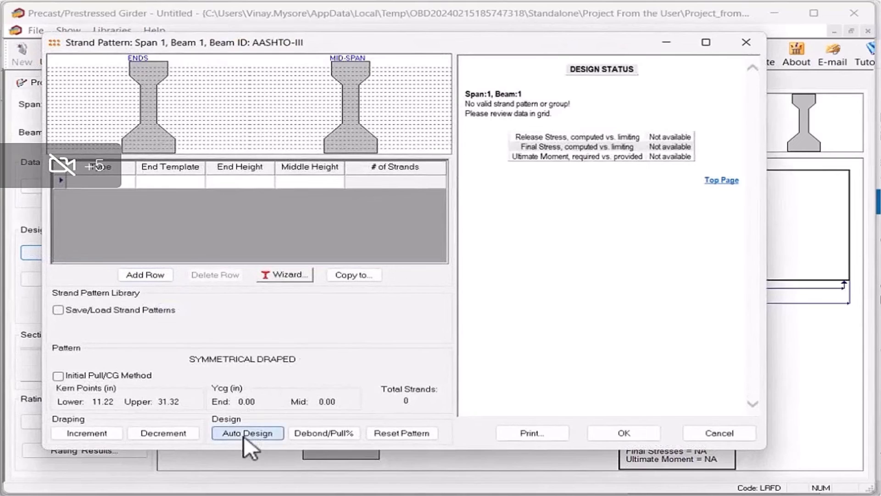
click(244, 434)
click(347, 284)
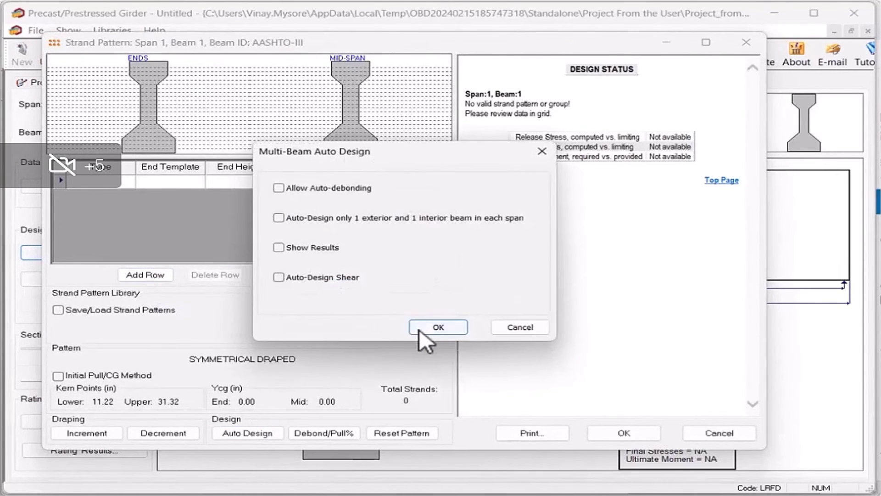
click(427, 326)
click(625, 433)
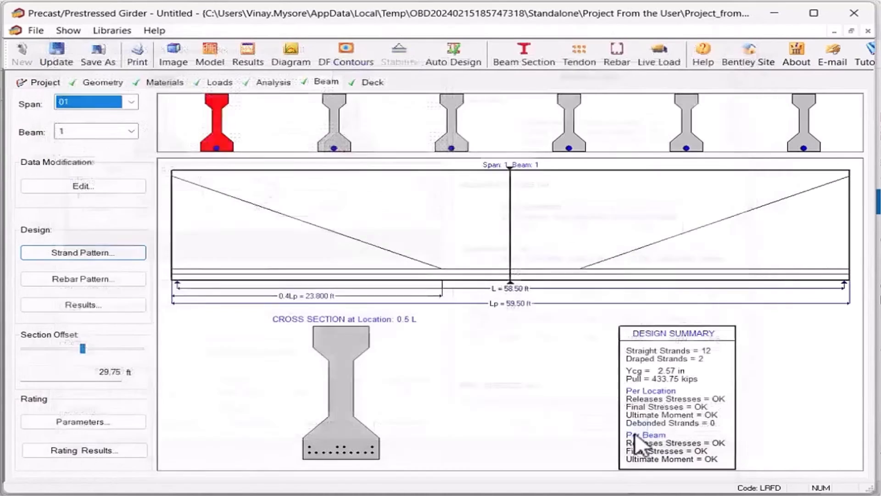
Step: Close the precast/prestressed girder design, updating the LEAP Bridge Concrete model and declining report generation
click(854, 13)
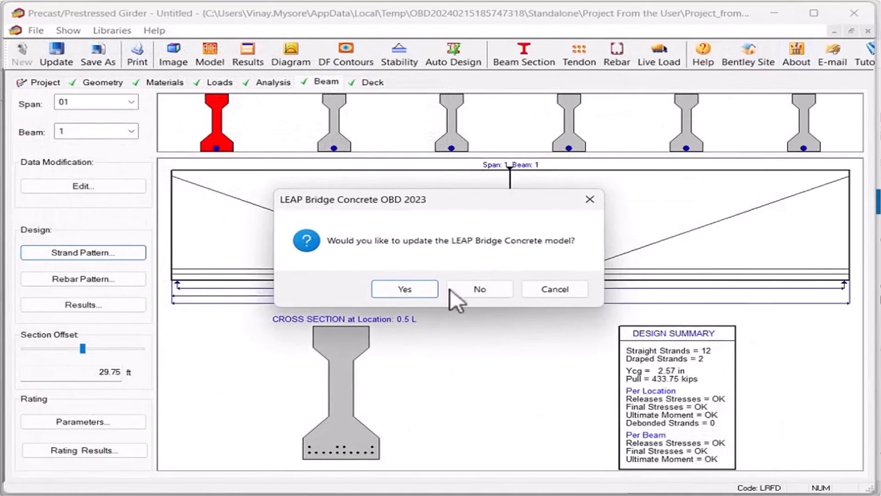
click(405, 290)
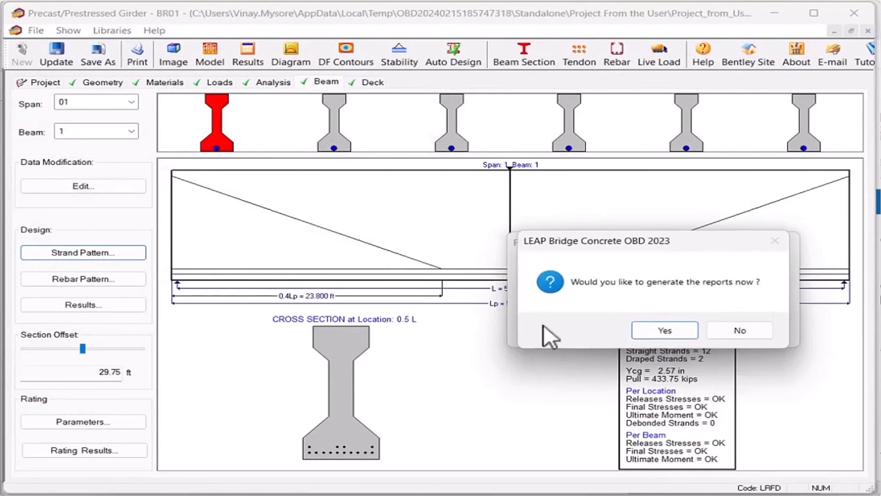
click(746, 331)
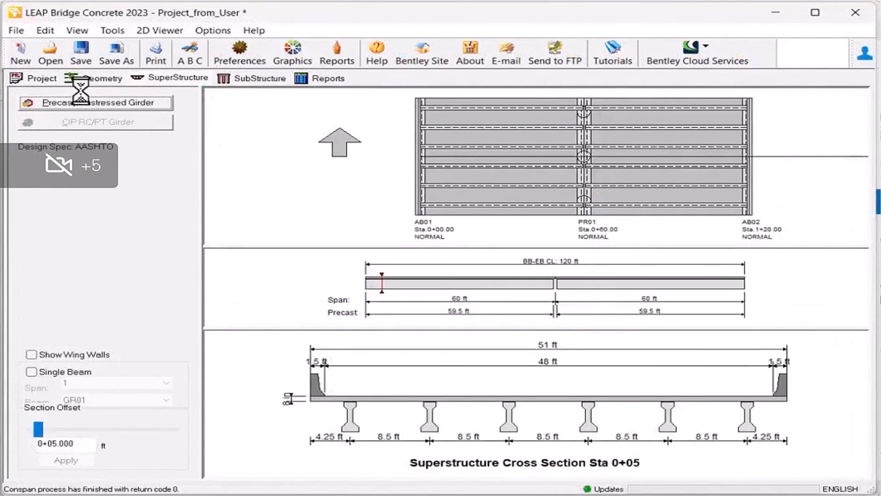
Step: Save and close the Project_from_User model, and select its file in the Project From the User standalone group
click(82, 55)
click(855, 12)
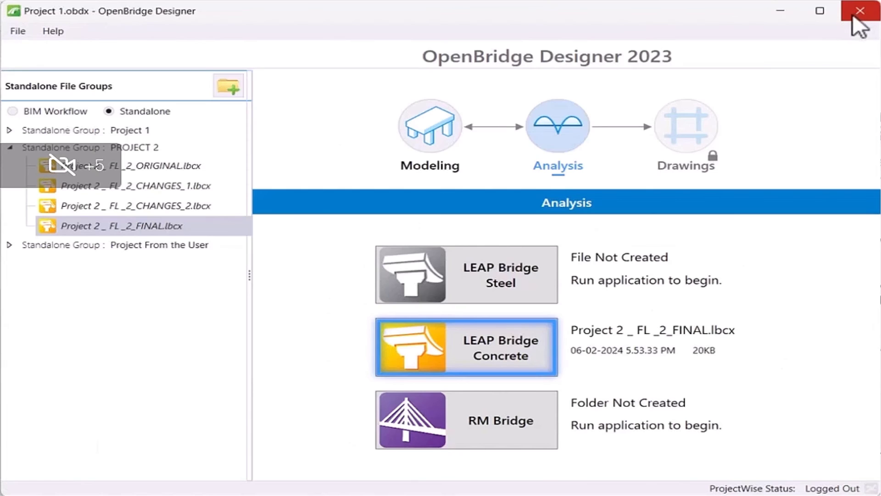
click(10, 245)
click(87, 264)
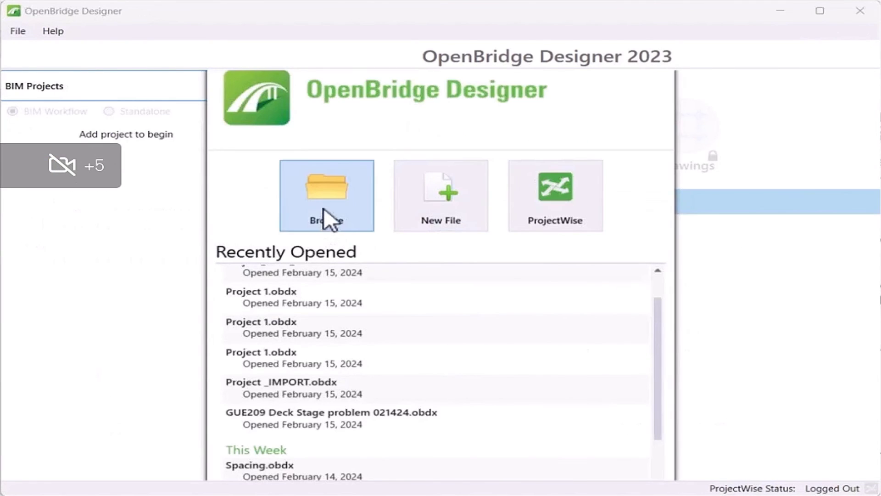
Step: Browse with the All files filter and open Project_from_User.lbcx directly in OpenBridge Designer, continuing with the file upgrade without a copy
click(321, 211)
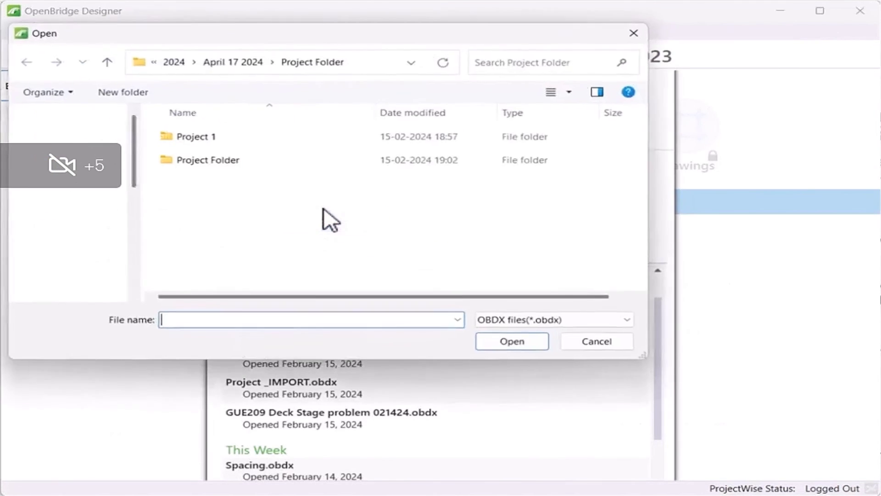
double_click(213, 161)
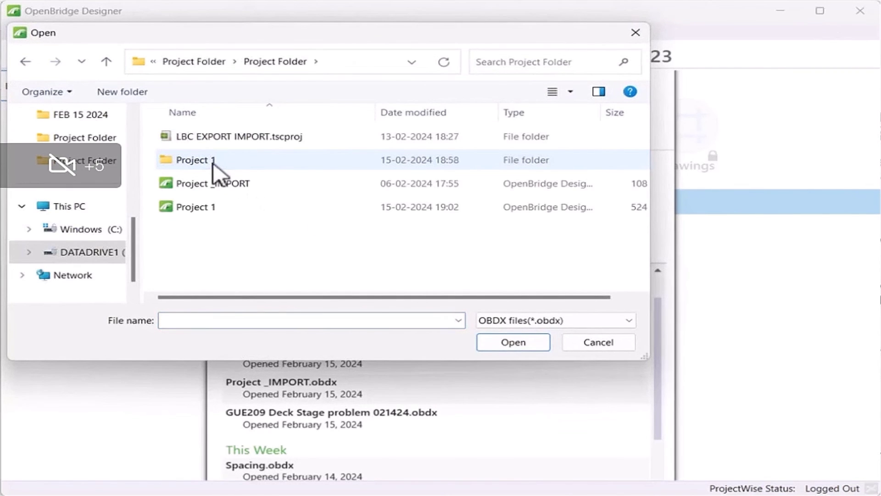
click(484, 320)
click(487, 355)
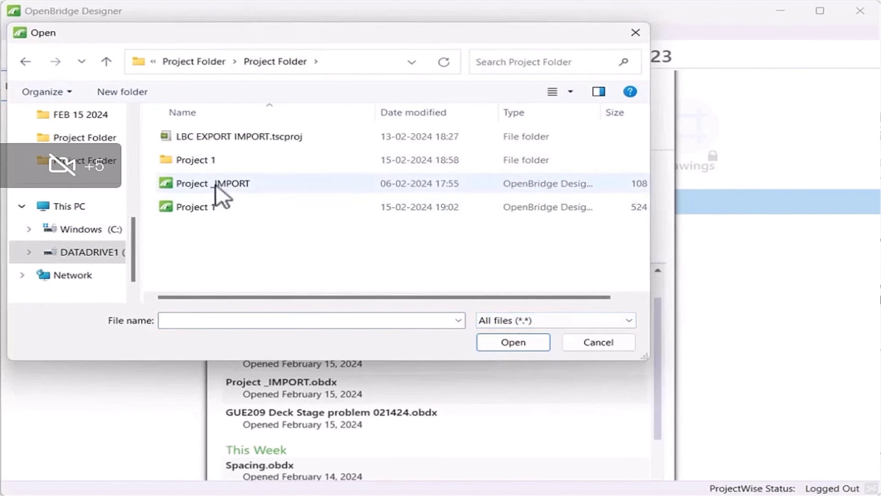
double_click(195, 161)
click(188, 64)
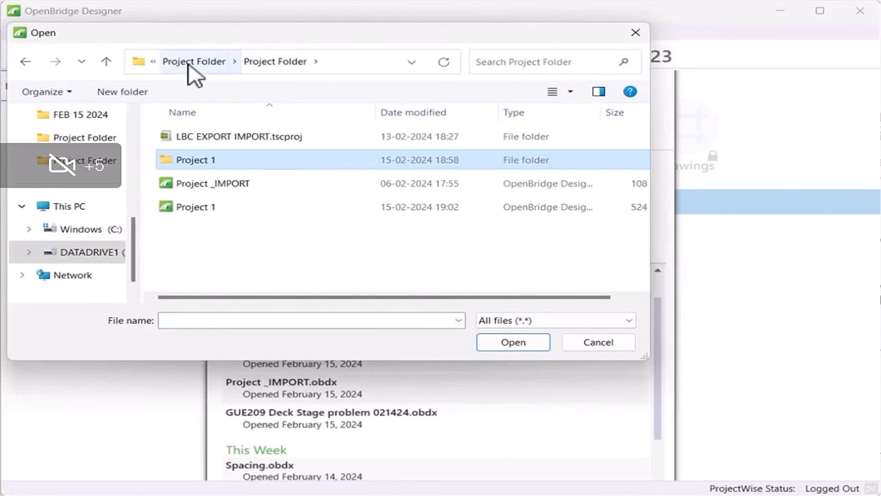
double_click(186, 206)
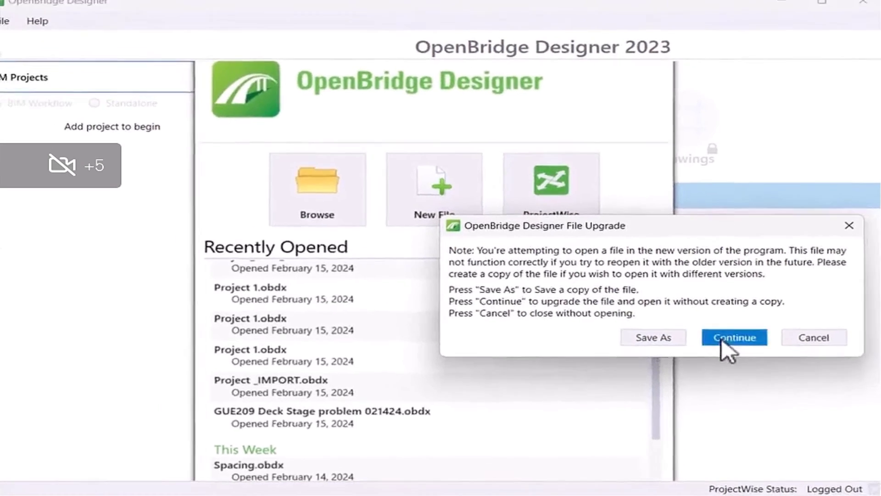
click(735, 324)
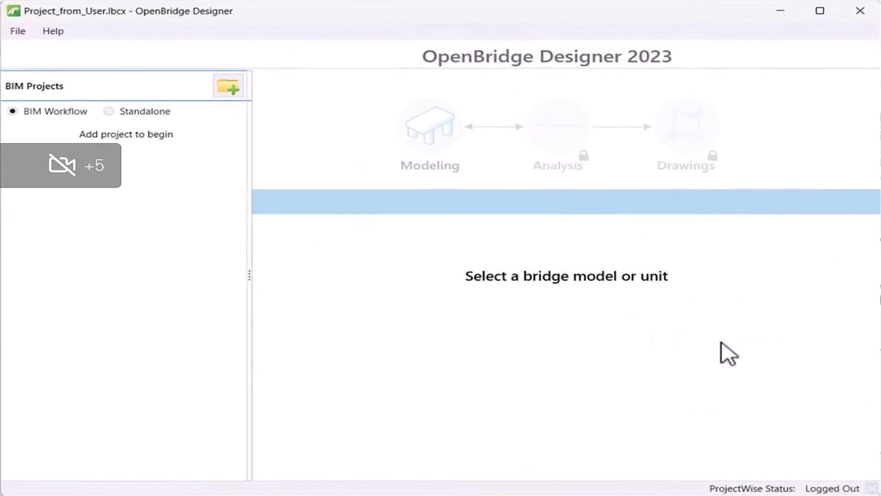
Step: Add a standalone group named Standalone1 and try to launch LEAP Bridge Concrete analysis for it
click(130, 115)
click(228, 88)
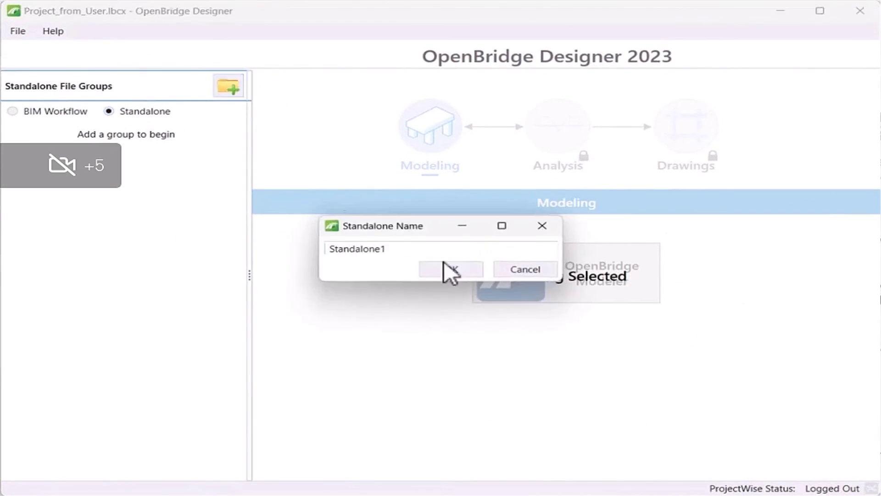
click(443, 265)
click(561, 140)
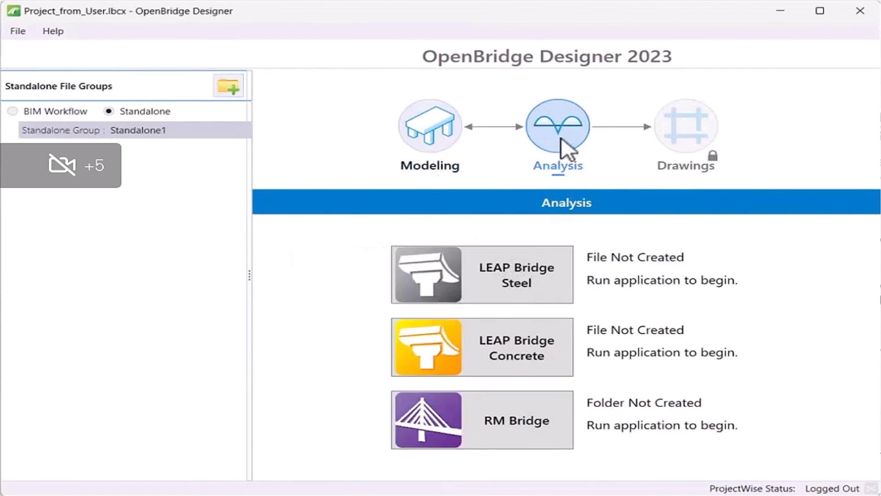
click(499, 342)
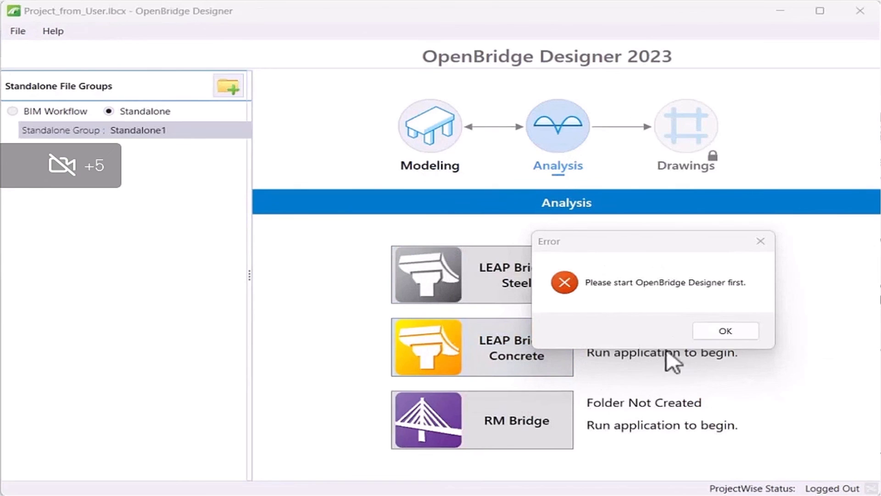
click(713, 331)
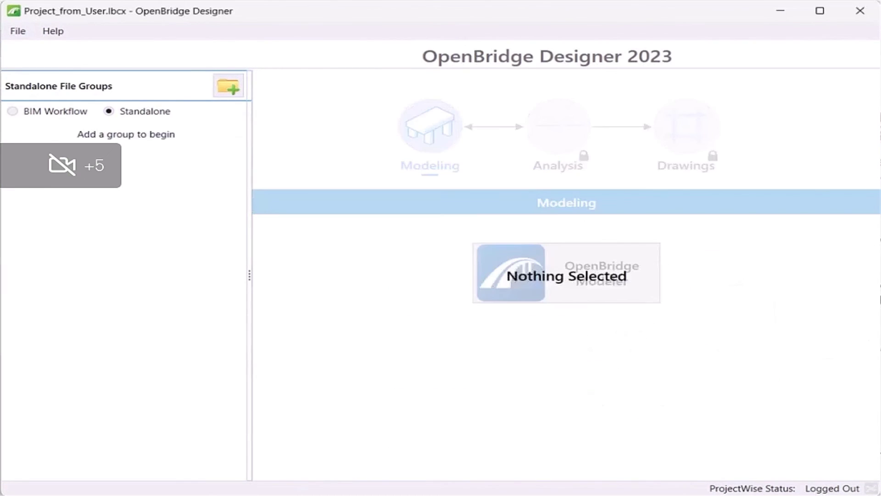